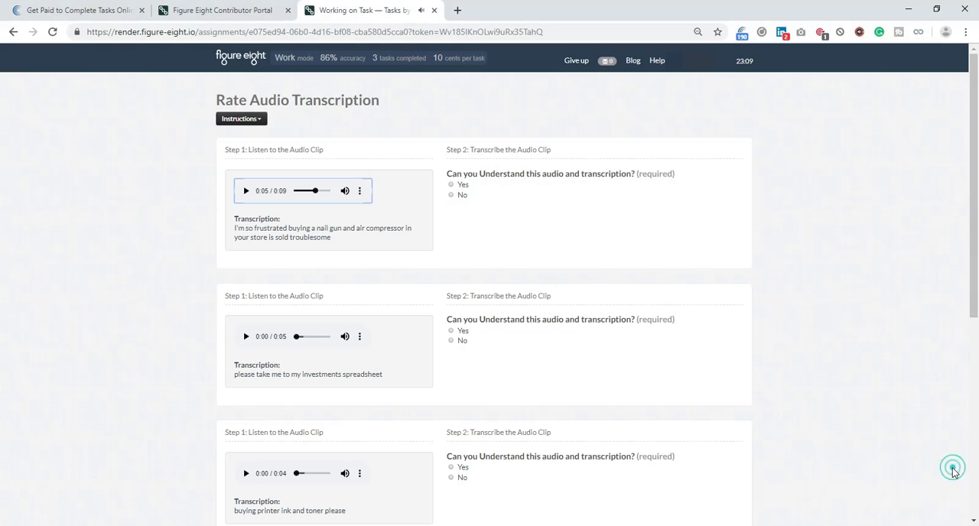
# Rate the nail gun clip as understandable, not a native American English speaker, Frustrated, matching the Home Improvement topic, and without transcription errors.
pyautogui.click(462, 185)
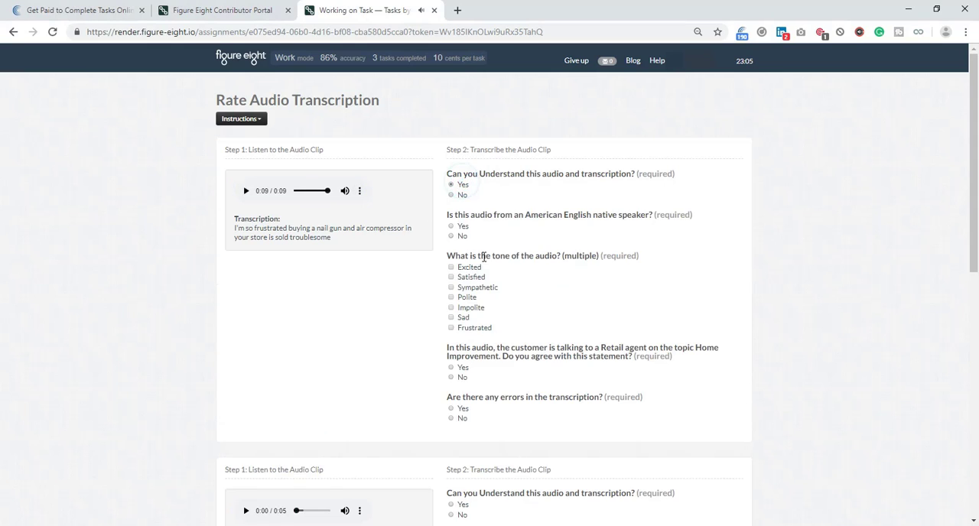
pyautogui.click(457, 236)
pyautogui.click(472, 327)
pyautogui.click(461, 367)
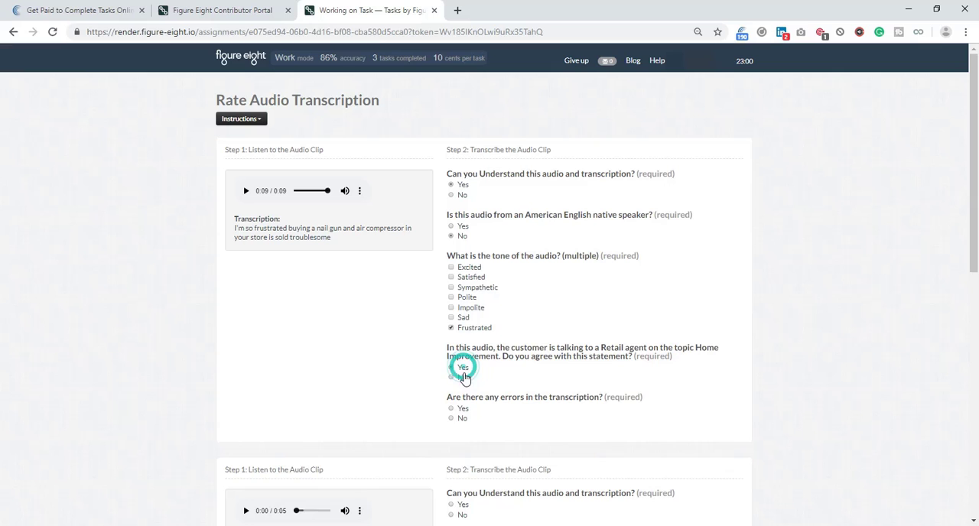
pyautogui.click(461, 417)
# Listen to the investments spreadsheet clip and rate it understandable, native speaker, Polite, matching the Checking Account topic, and without transcription errors.
pyautogui.scroll(-3, 392, 310)
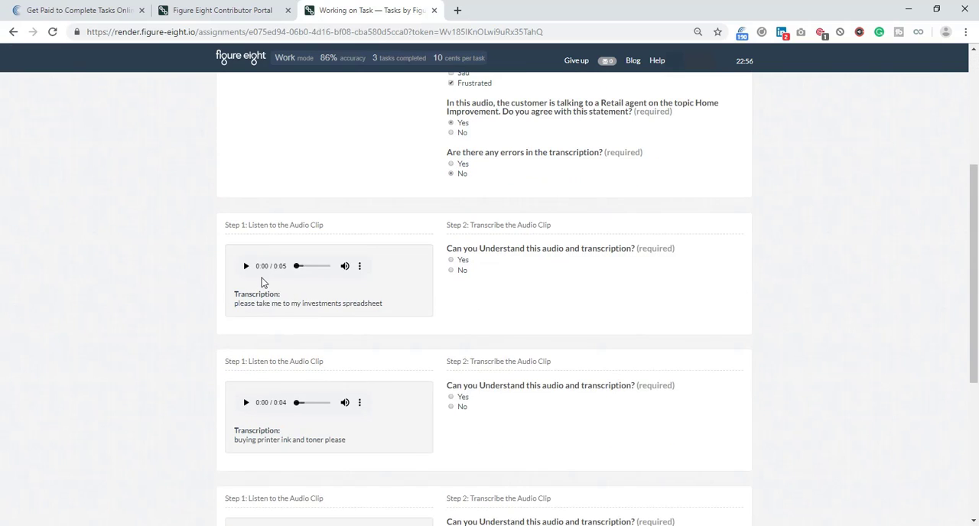
pyautogui.click(245, 268)
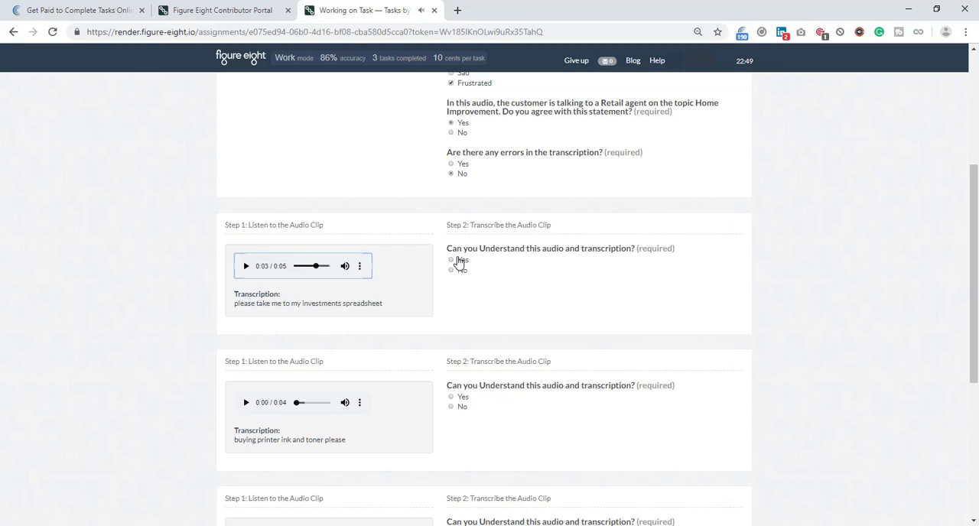
pyautogui.click(295, 267)
pyautogui.click(461, 262)
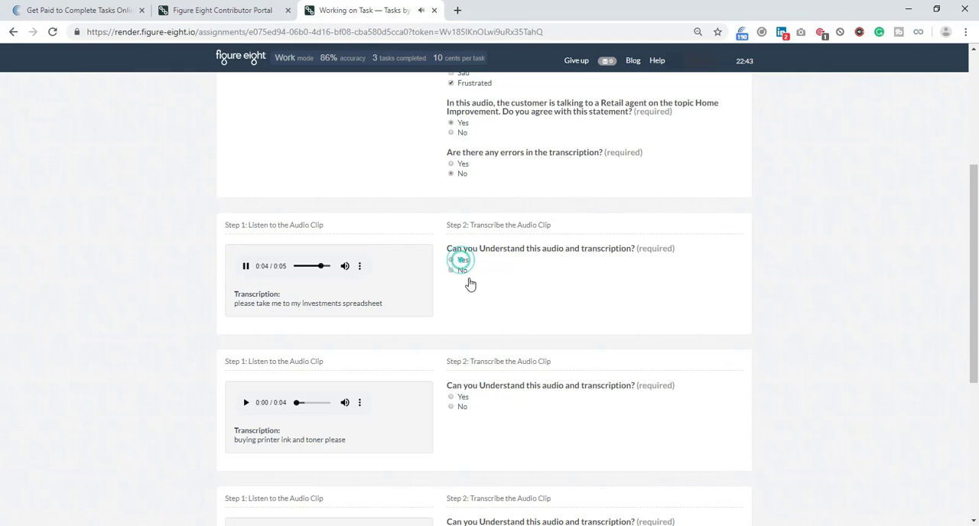
pyautogui.click(461, 301)
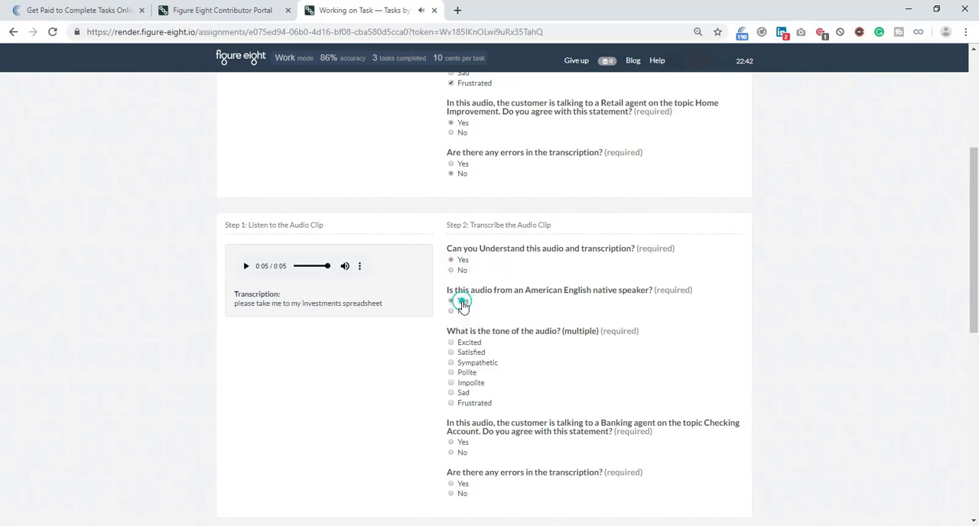
pyautogui.click(468, 374)
pyautogui.click(462, 442)
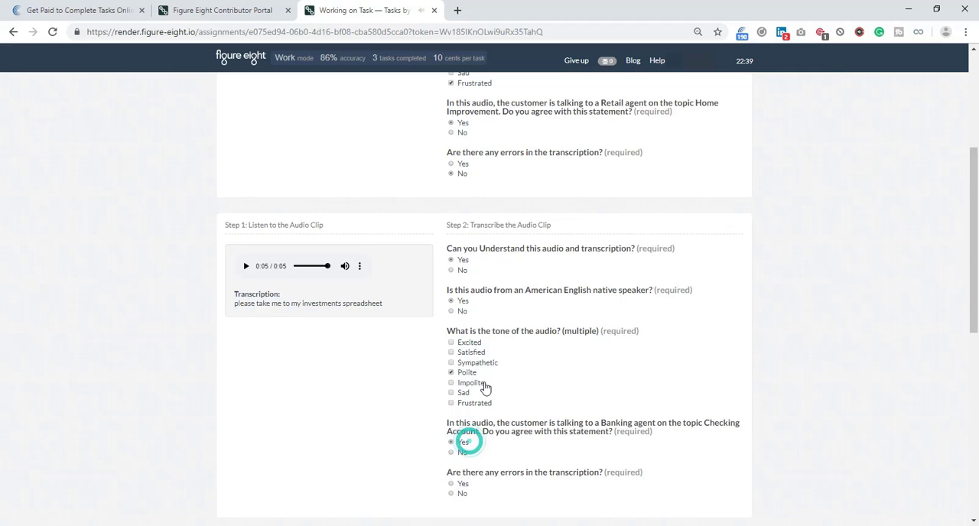
pyautogui.scroll(-3, 486, 330)
pyautogui.click(452, 249)
# Listen to the printer ink clip and rate it understandable, non-native speaker, Impolite, matching the Office Supplies topic, and without transcription errors.
pyautogui.scroll(-2, 421, 275)
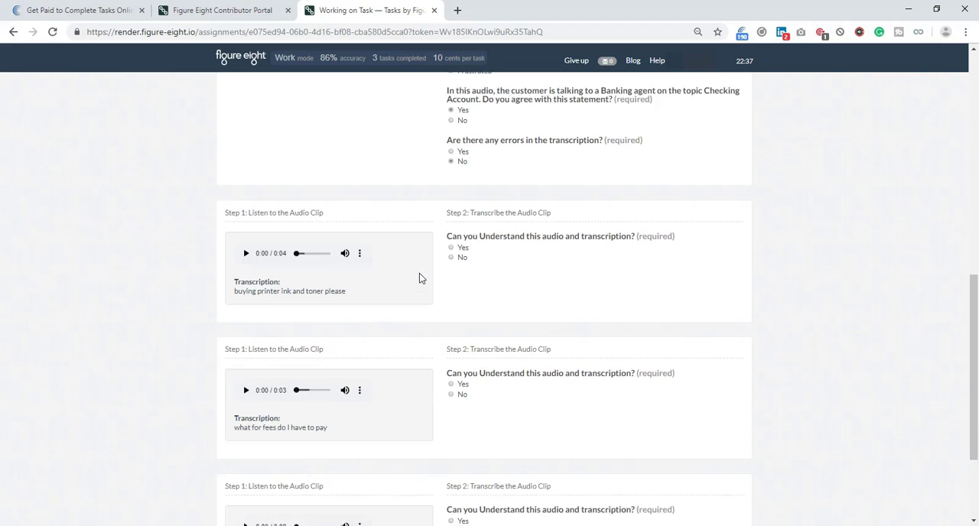
pyautogui.click(246, 219)
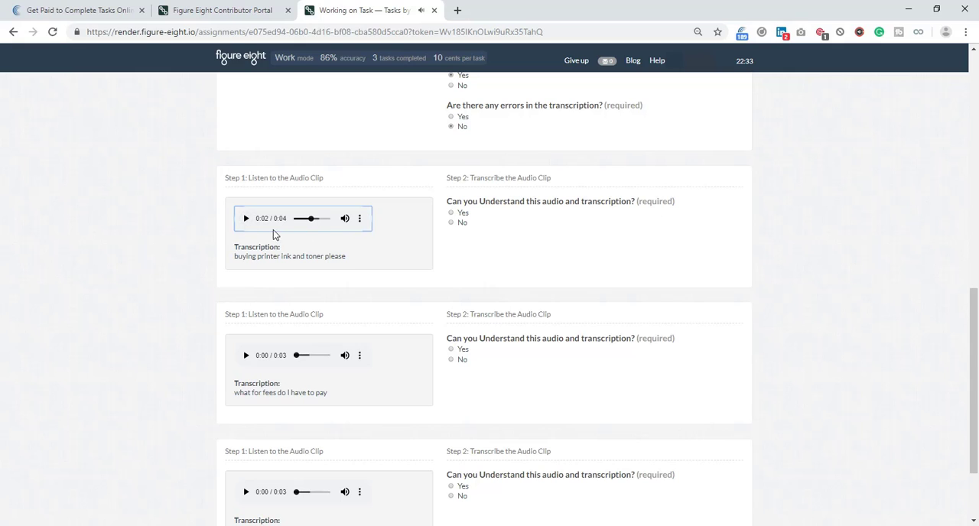
pyautogui.click(297, 219)
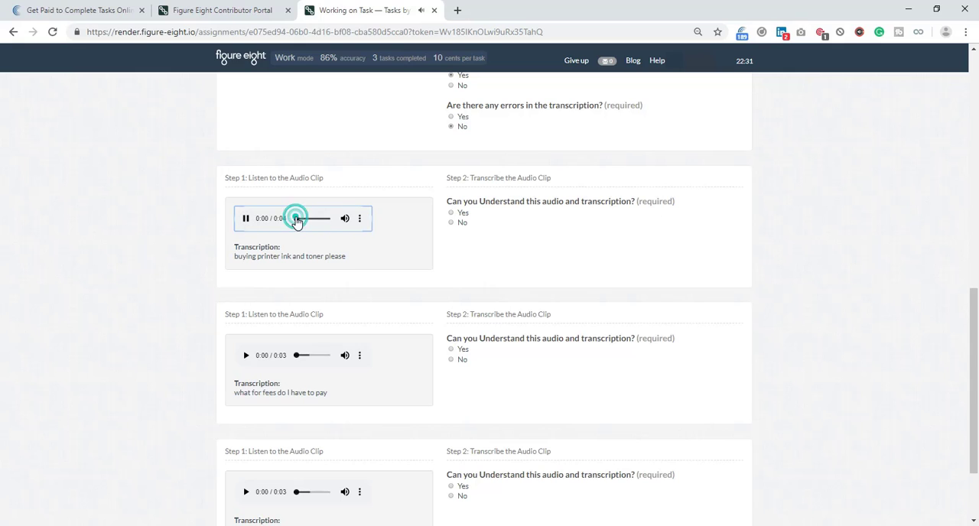
pyautogui.click(462, 214)
pyautogui.click(464, 264)
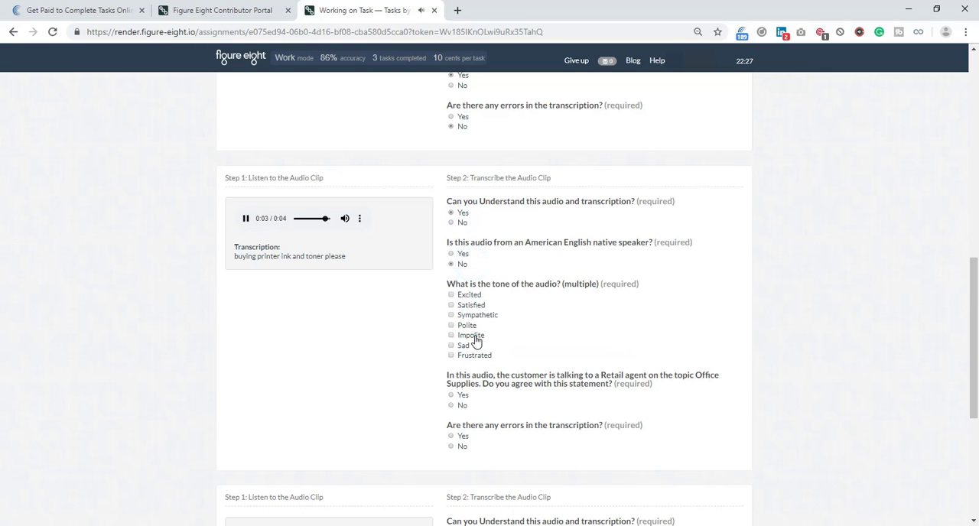
pyautogui.click(474, 336)
pyautogui.click(462, 394)
pyautogui.click(462, 447)
# Listen to the fees clip and rate it understandable, native speaker, Polite, not matching the Personal Loan topic, and without transcription errors.
pyautogui.scroll(-4, 333, 324)
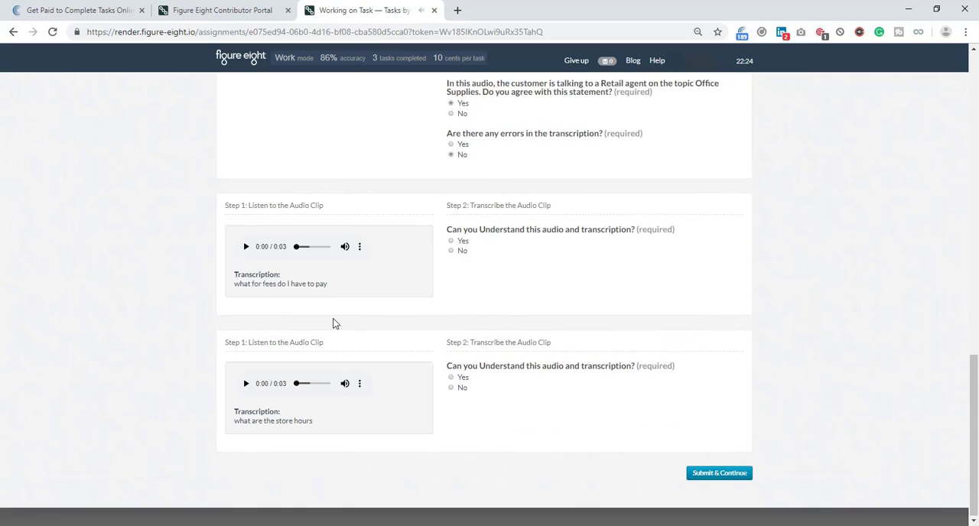
pyautogui.click(246, 247)
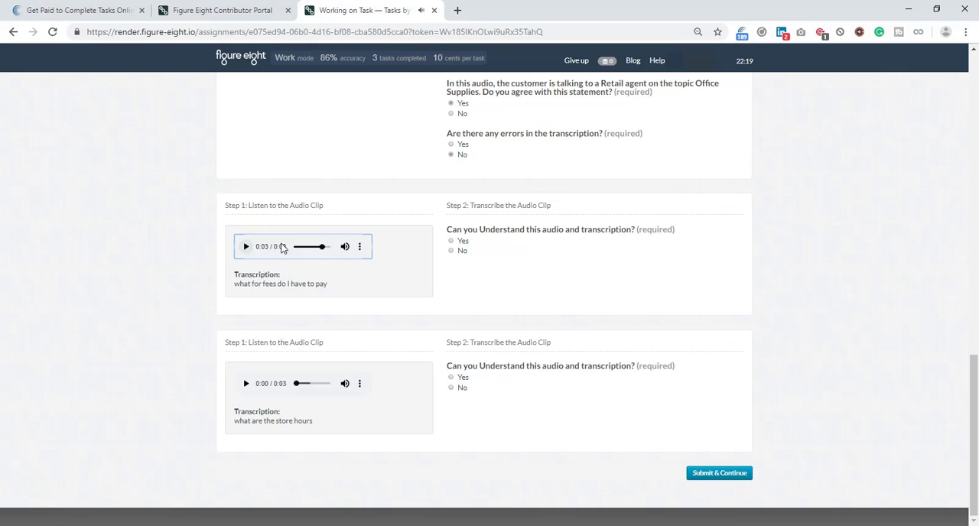
pyautogui.click(463, 241)
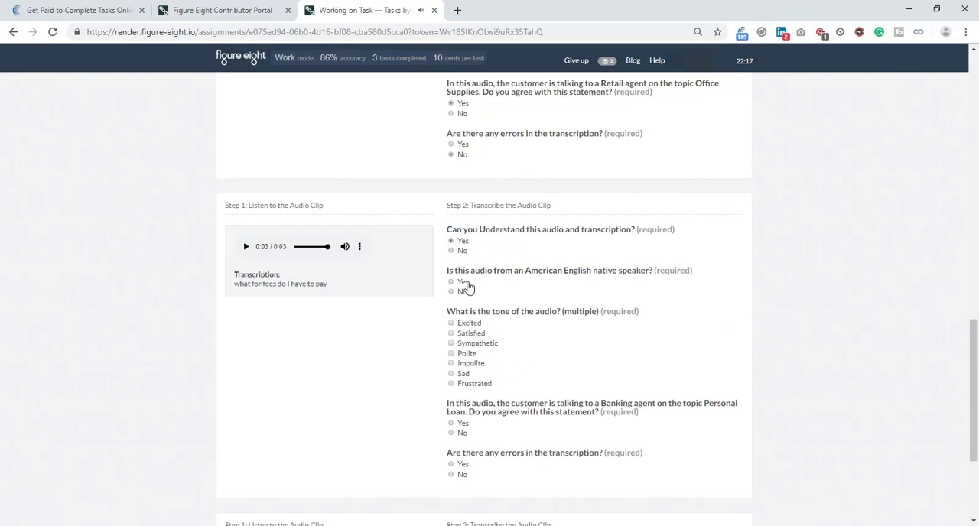
pyautogui.click(468, 282)
pyautogui.click(480, 354)
pyautogui.click(464, 433)
pyautogui.click(467, 476)
# Play the store hours clip, rate it understandable, non-native, Polite, matching the Cross-Industry General topic, without transcription errors, and submit the task.
pyautogui.scroll(-2, 489, 443)
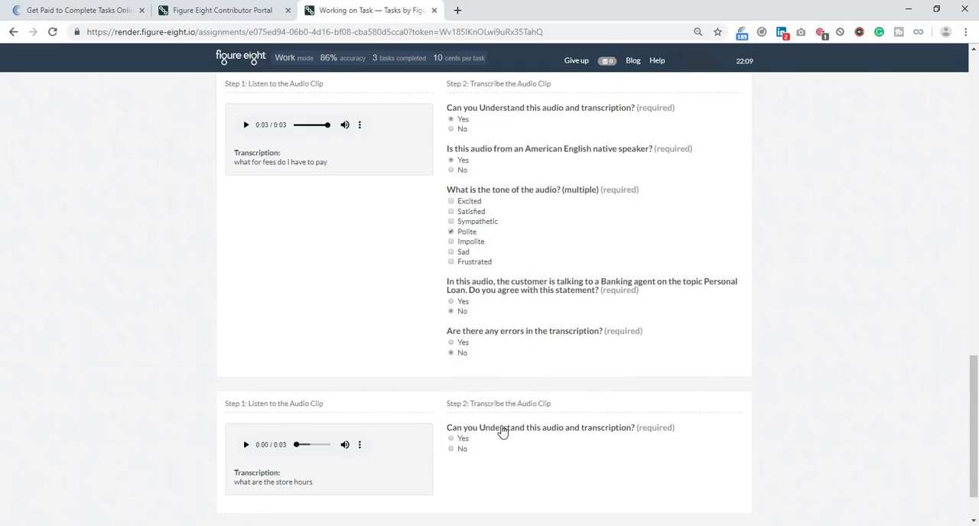
pyautogui.scroll(-1, 501, 432)
pyautogui.click(246, 383)
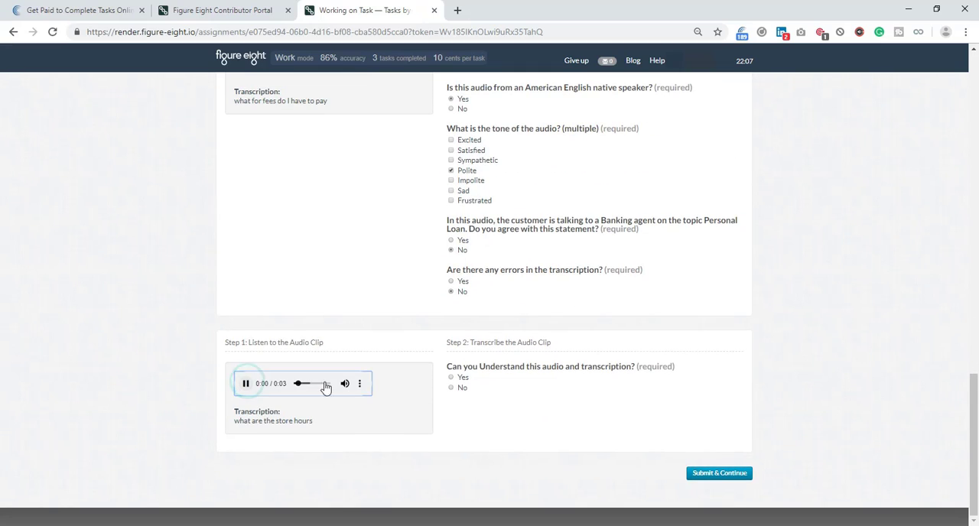
pyautogui.click(461, 379)
pyautogui.click(463, 429)
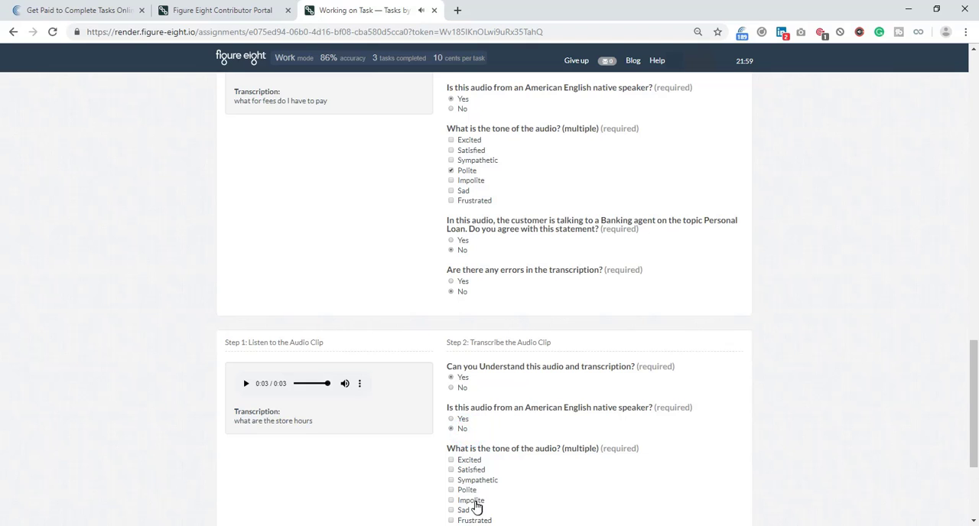
pyautogui.click(468, 489)
pyautogui.scroll(-3, 478, 459)
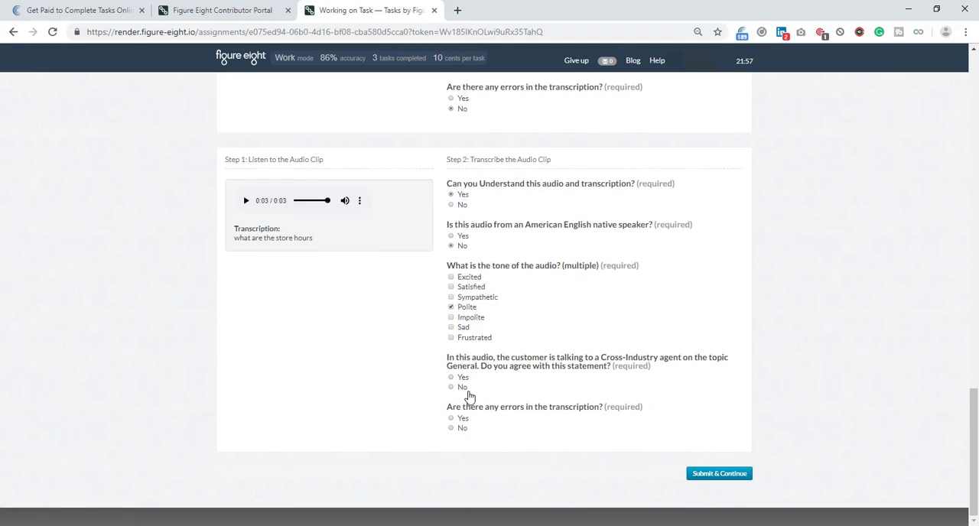
pyautogui.click(463, 377)
pyautogui.click(462, 428)
pyautogui.click(719, 475)
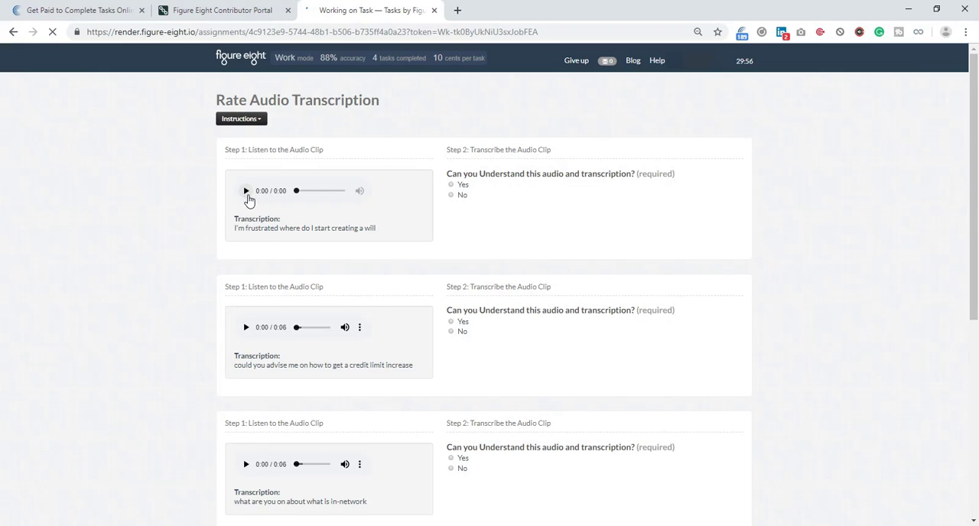
# Listen to the clip about creating a will and rate it understandable, native speaker, Frustrated, matching the Insurance Life topic, and without transcription errors.
pyautogui.click(247, 196)
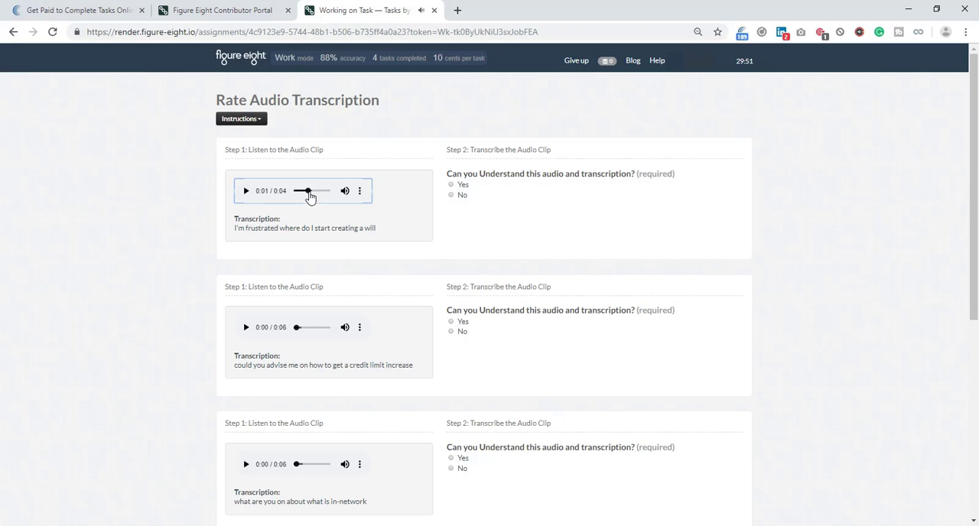
pyautogui.click(462, 185)
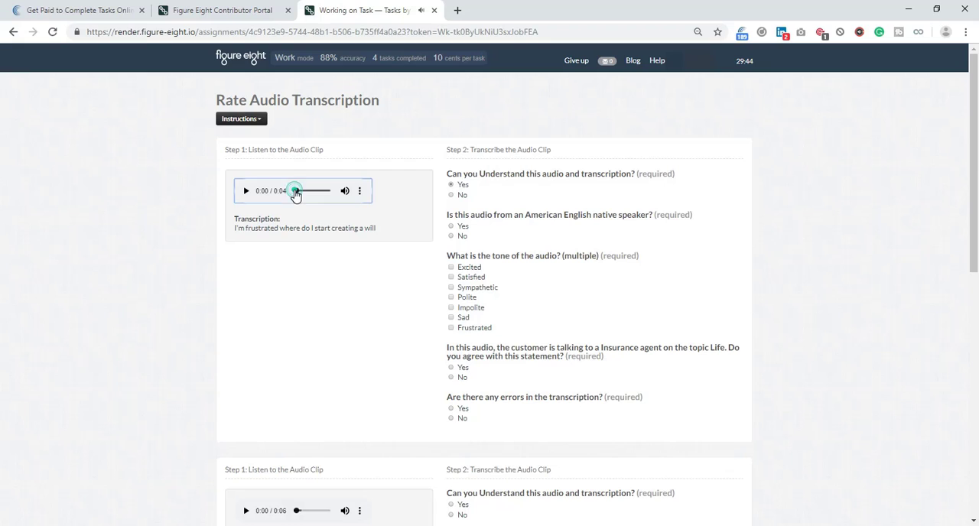
pyautogui.click(249, 193)
pyautogui.click(245, 190)
pyautogui.click(464, 227)
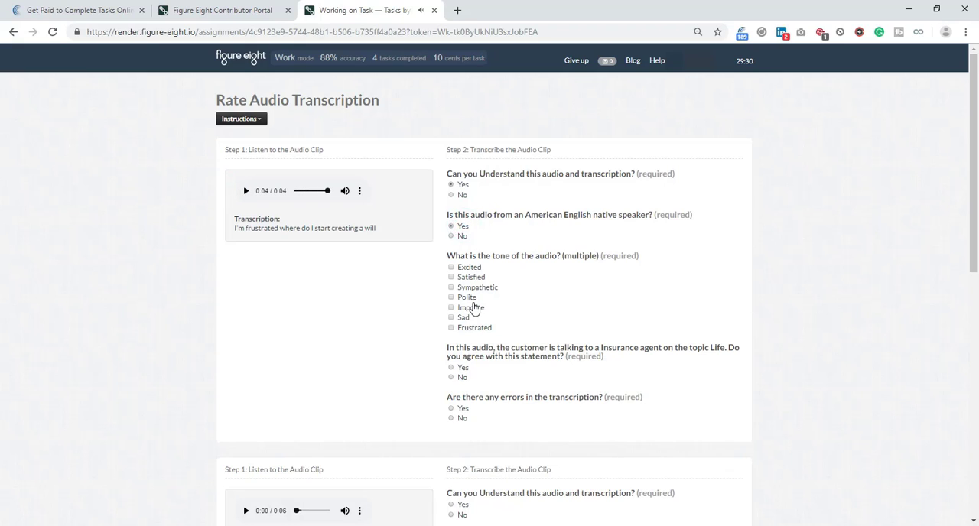
pyautogui.click(475, 328)
pyautogui.scroll(-1, 483, 334)
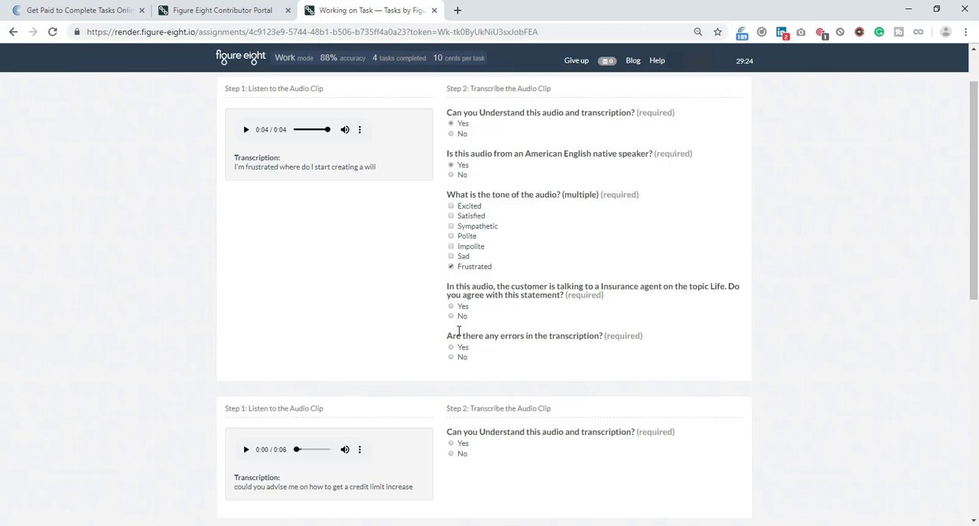
pyautogui.click(464, 306)
pyautogui.click(464, 357)
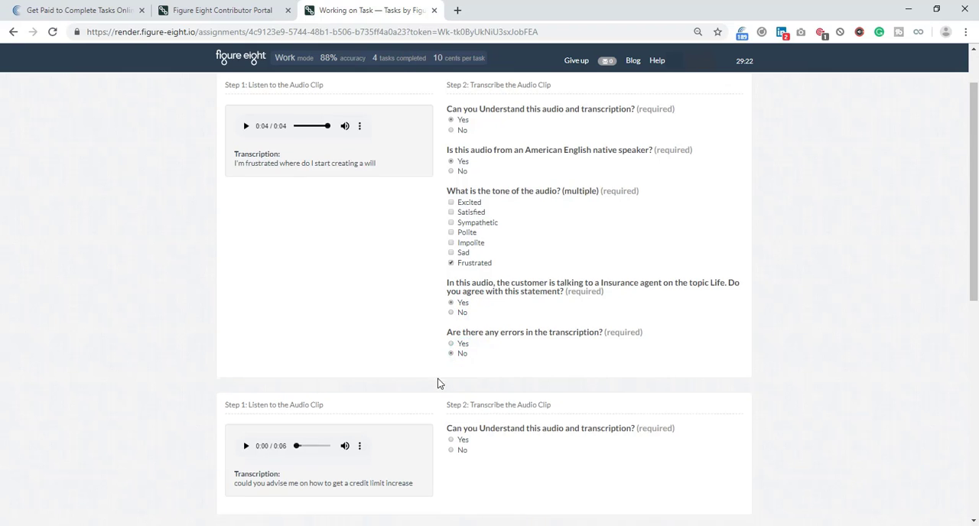
# Play the credit limit increase clip and rate it understandable, native speaker, Polite, matching the Checking Account topic, and without transcription errors.
pyautogui.scroll(-3, 234, 315)
pyautogui.click(245, 265)
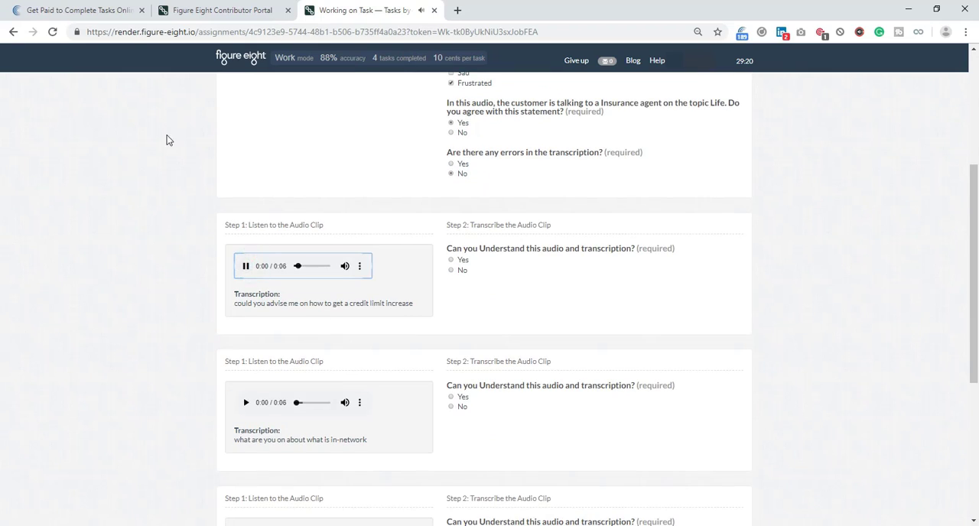
pyautogui.click(459, 260)
pyautogui.click(474, 299)
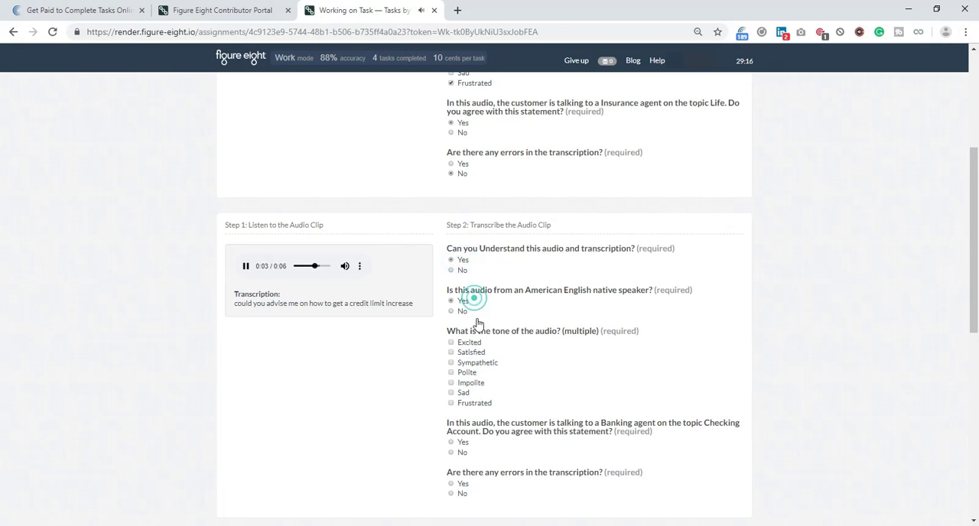
pyautogui.click(466, 372)
pyautogui.click(459, 443)
pyautogui.scroll(-2, 461, 428)
pyautogui.click(458, 371)
# Listen to the in-network clip and rate it understandable, non-native speaker, Polite, not matching the Insurance Health topic, and without transcription errors.
pyautogui.scroll(-3, 324, 333)
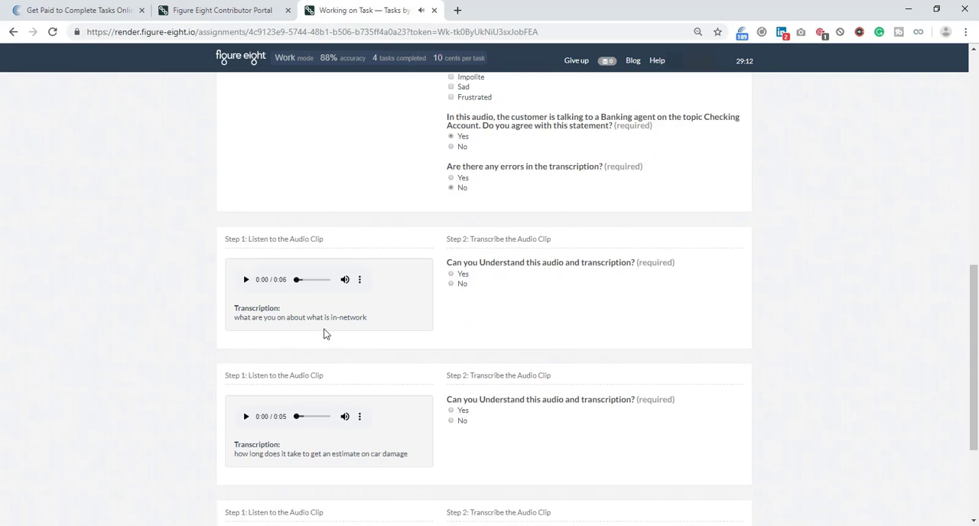
pyautogui.click(245, 281)
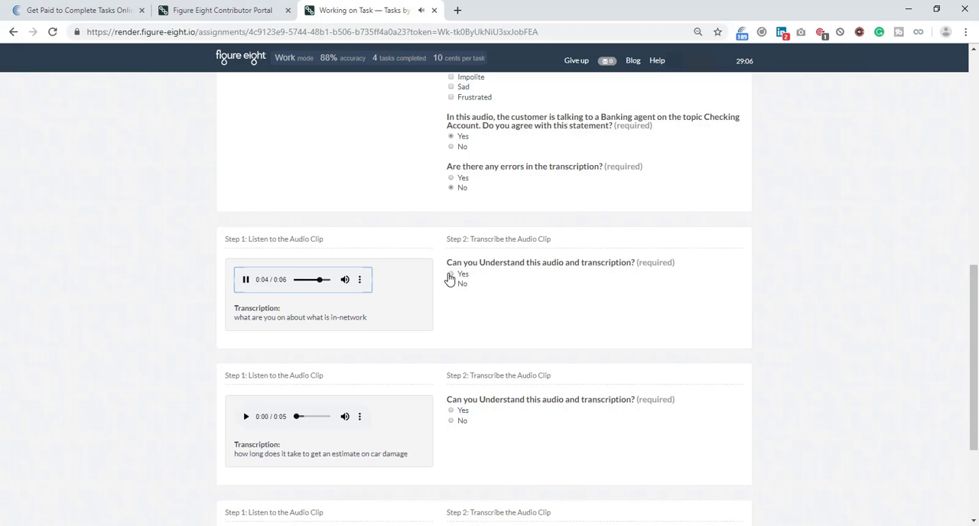
pyautogui.click(246, 281)
pyautogui.click(464, 273)
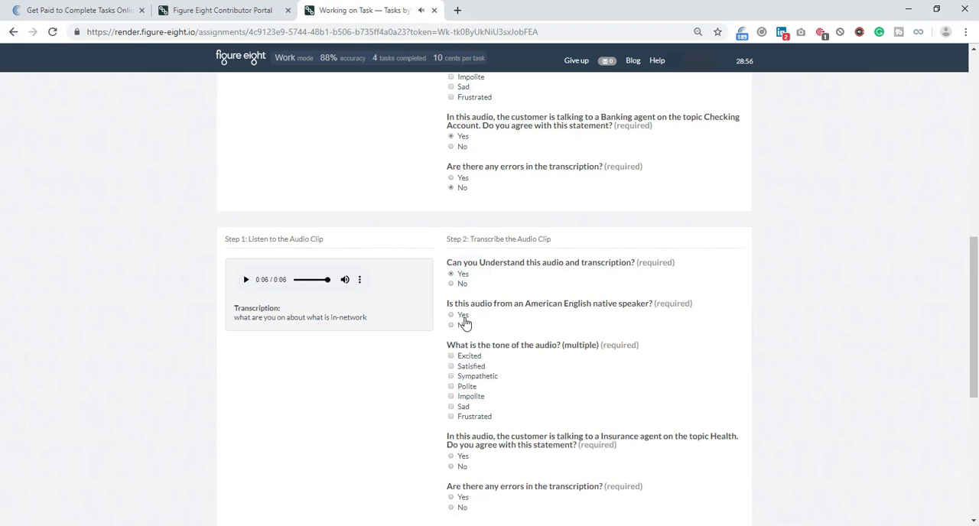
pyautogui.click(465, 328)
pyautogui.click(463, 386)
pyautogui.click(460, 468)
pyautogui.scroll(-1, 464, 459)
pyautogui.click(462, 446)
# Listen to the car damage estimate clip and rate it understandable, non-native speaker, Polite, matching the Insurance Auto topic, and without transcription errors.
pyautogui.scroll(-3, 383, 421)
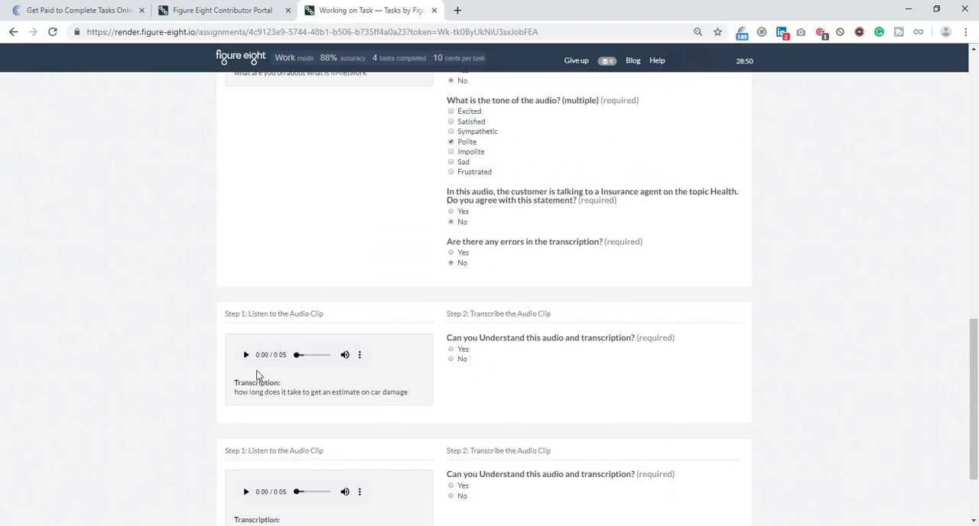
pyautogui.click(245, 355)
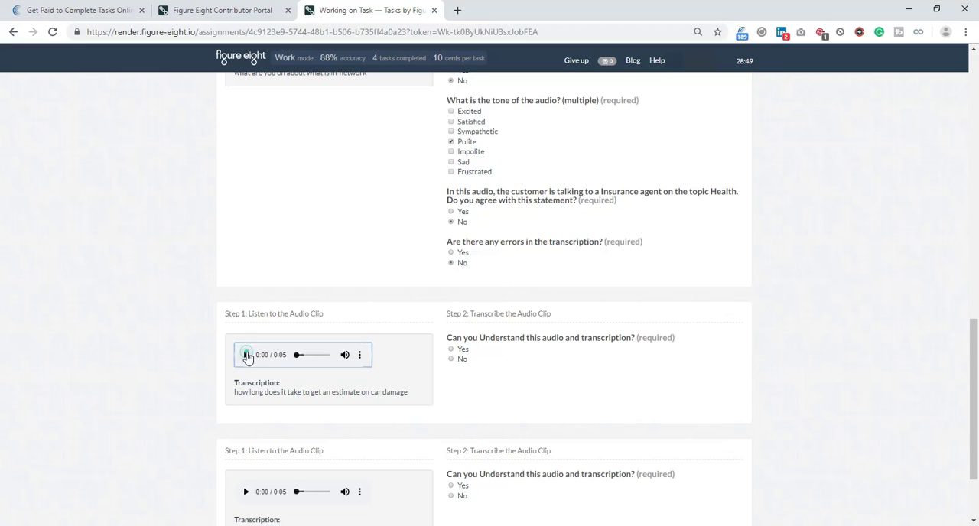
pyautogui.click(462, 349)
pyautogui.click(461, 400)
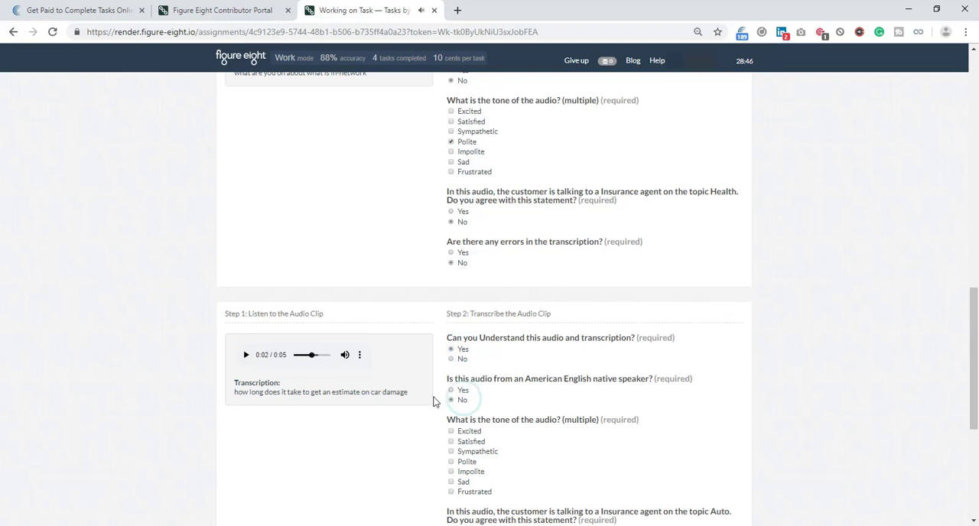
pyautogui.click(295, 356)
pyautogui.scroll(-2, 445, 479)
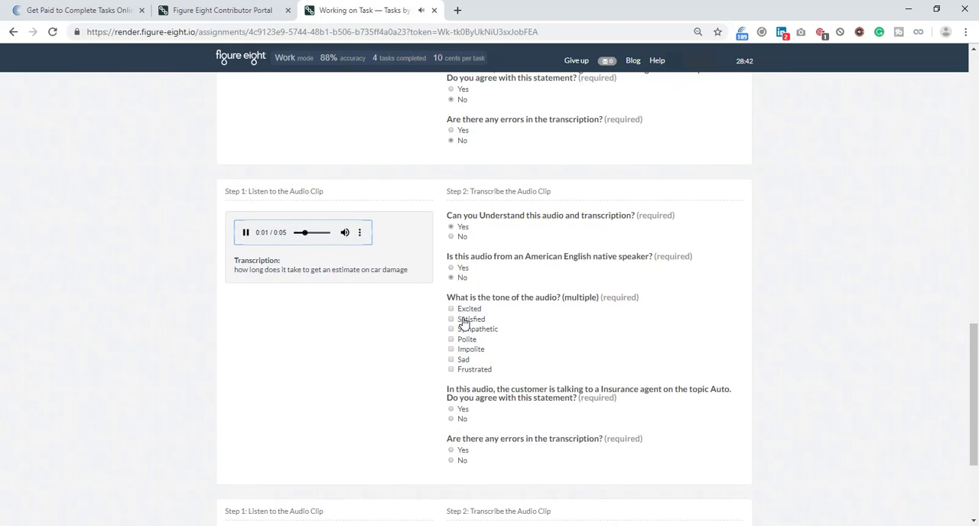
pyautogui.click(464, 341)
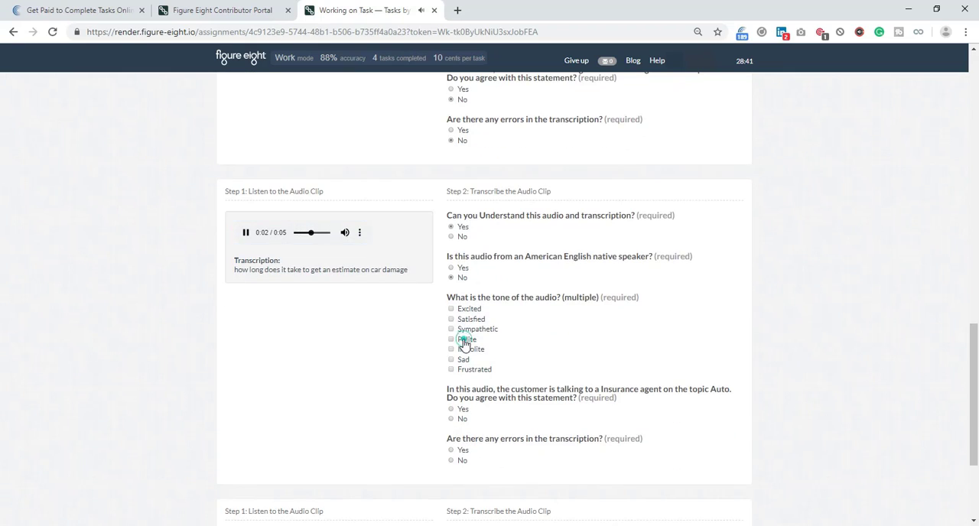
pyautogui.click(461, 410)
pyautogui.click(462, 460)
# Play the advisor clip, rate it understandable, non-native speaker, Polite, matching the Banking Planning/Investment topic, without transcription errors, and submit the page.
pyautogui.scroll(-3, 461, 460)
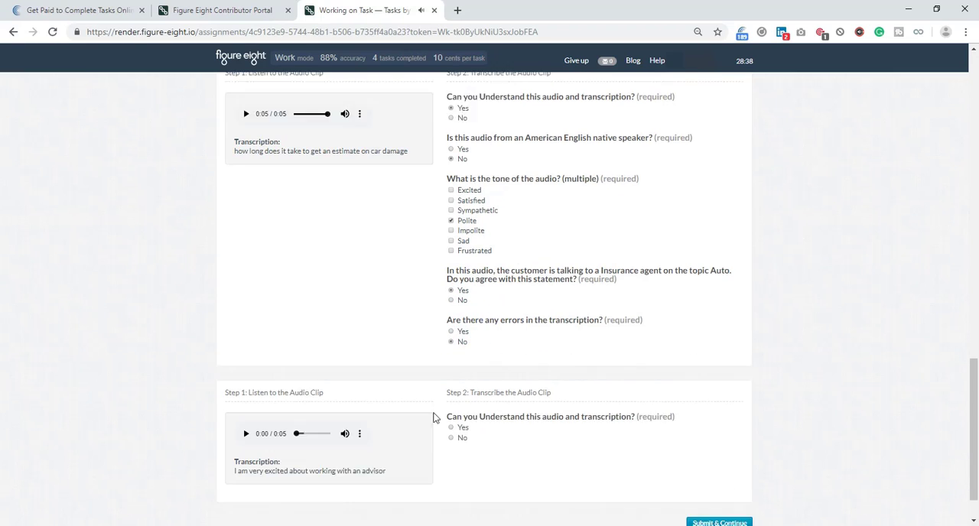
pyautogui.click(246, 384)
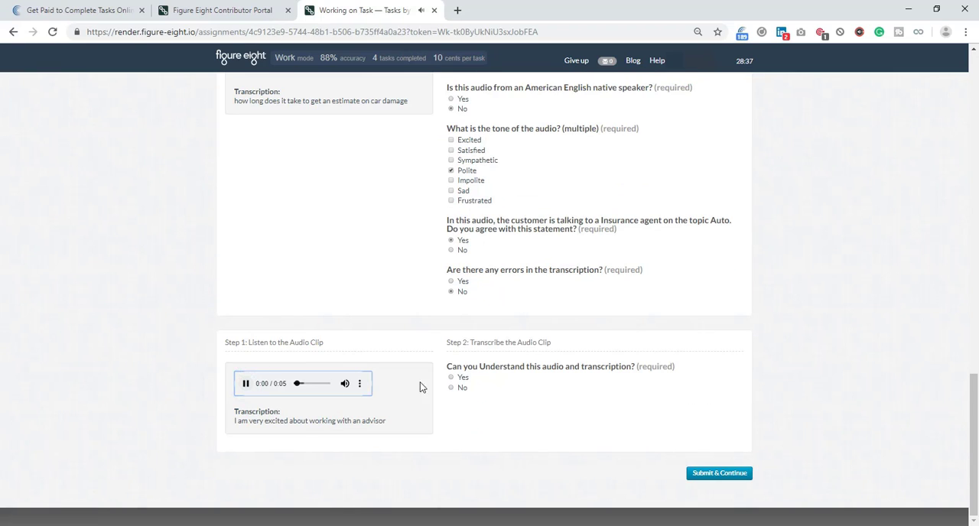
pyautogui.click(461, 378)
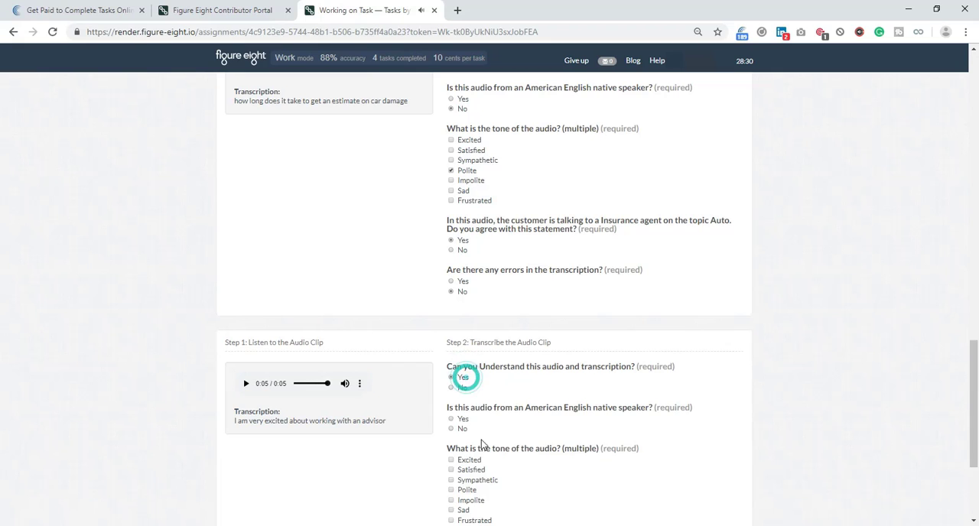
pyautogui.click(462, 429)
pyautogui.click(467, 490)
pyautogui.scroll(-2, 473, 459)
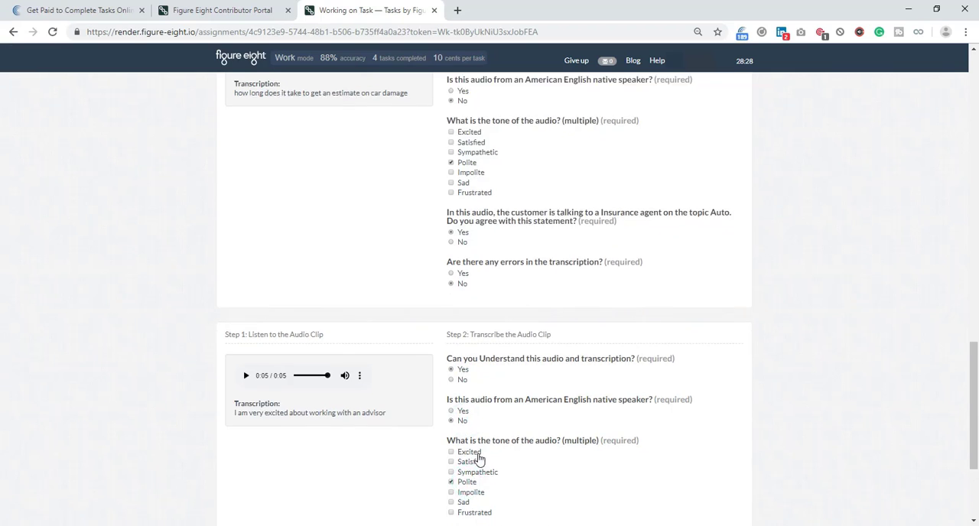
pyautogui.click(461, 377)
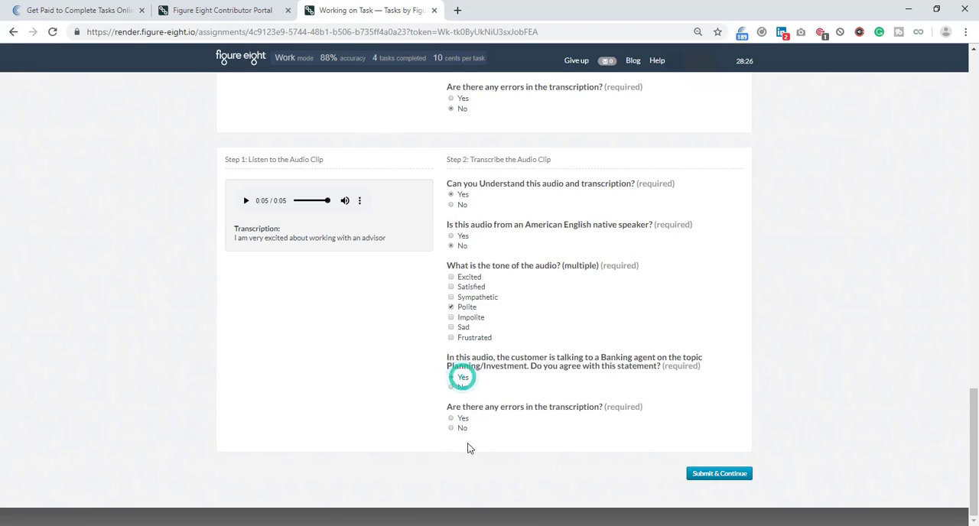
pyautogui.click(463, 432)
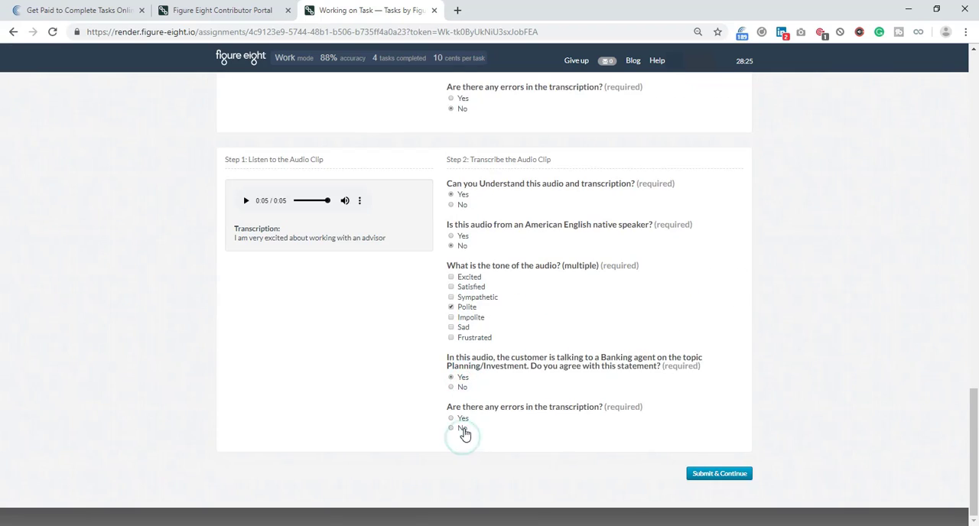
pyautogui.click(732, 474)
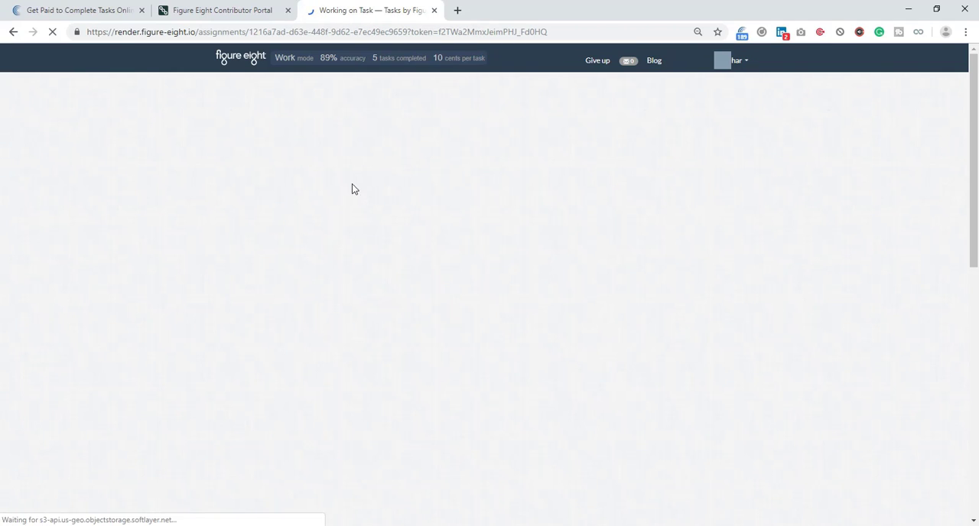
# Listen to the payment verification clip and rate it understandable, native speaker, Polite, matching the Cross-Industry General topic, and without transcription errors.
pyautogui.click(246, 192)
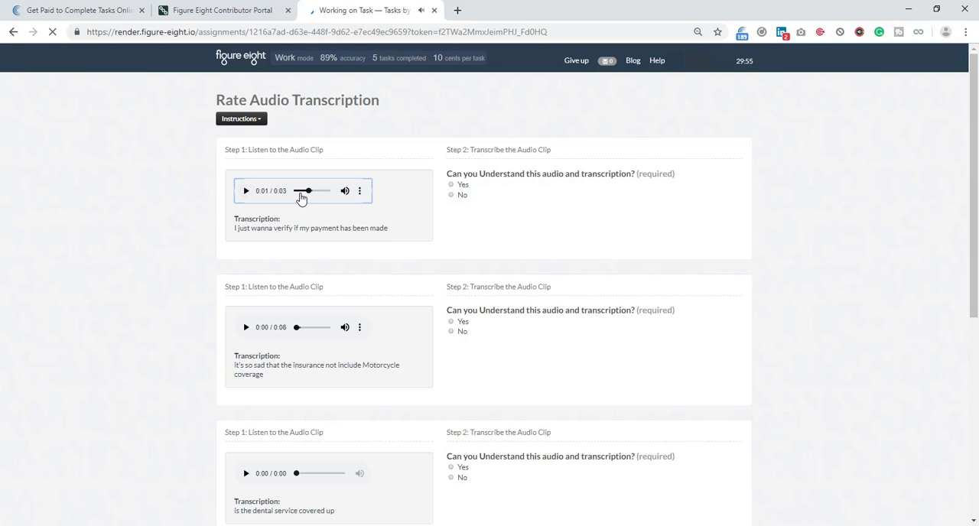
pyautogui.click(468, 185)
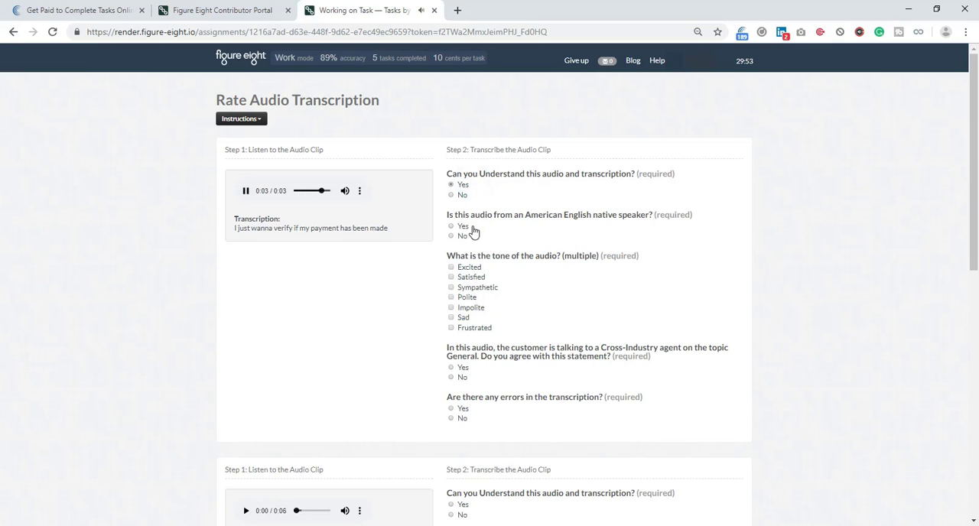
pyautogui.click(467, 226)
pyautogui.click(470, 299)
pyautogui.click(464, 368)
pyautogui.click(462, 424)
# Listen to the motorcycle coverage clip and rate it understandable, non-native speaker, Sad, matching the Insurance Auto topic, and without transcription errors.
pyautogui.scroll(-1, 400, 331)
pyautogui.scroll(-1, 292, 271)
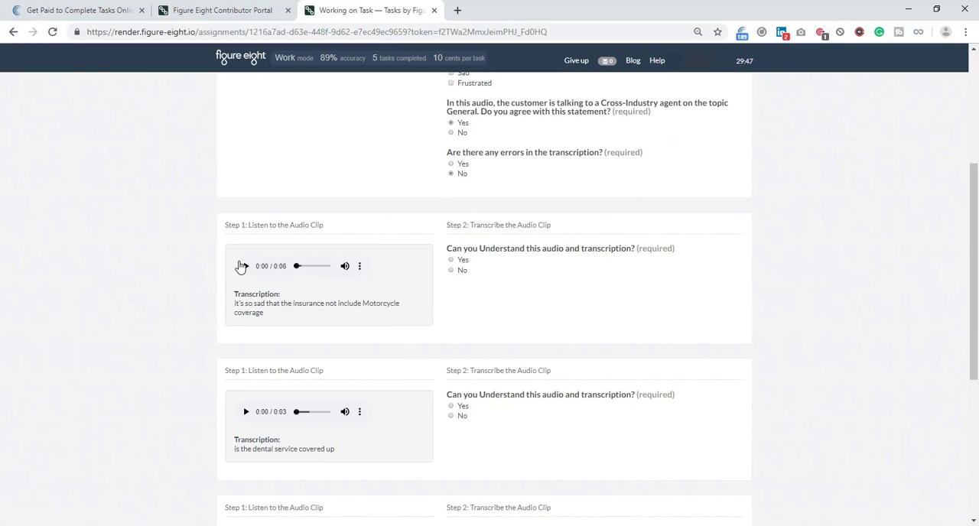
pyautogui.click(246, 319)
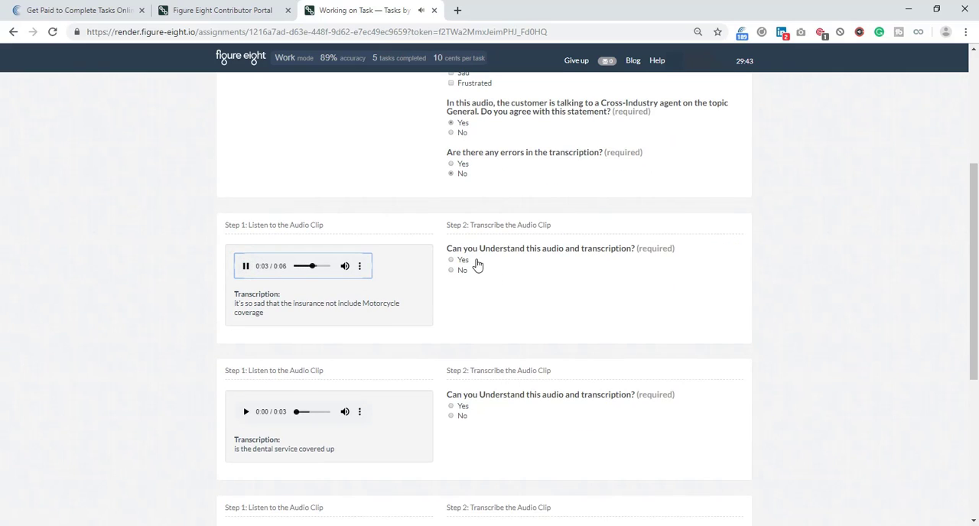
pyautogui.click(471, 260)
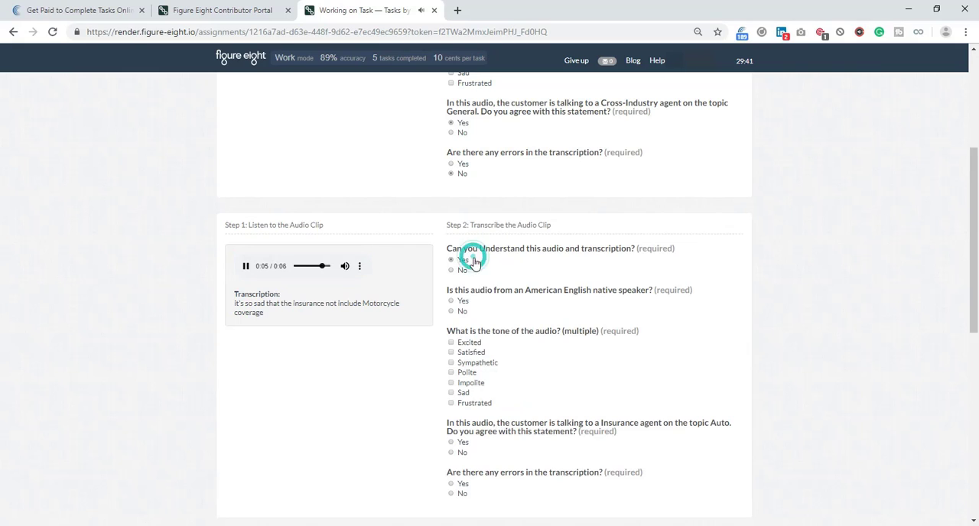
pyautogui.click(464, 312)
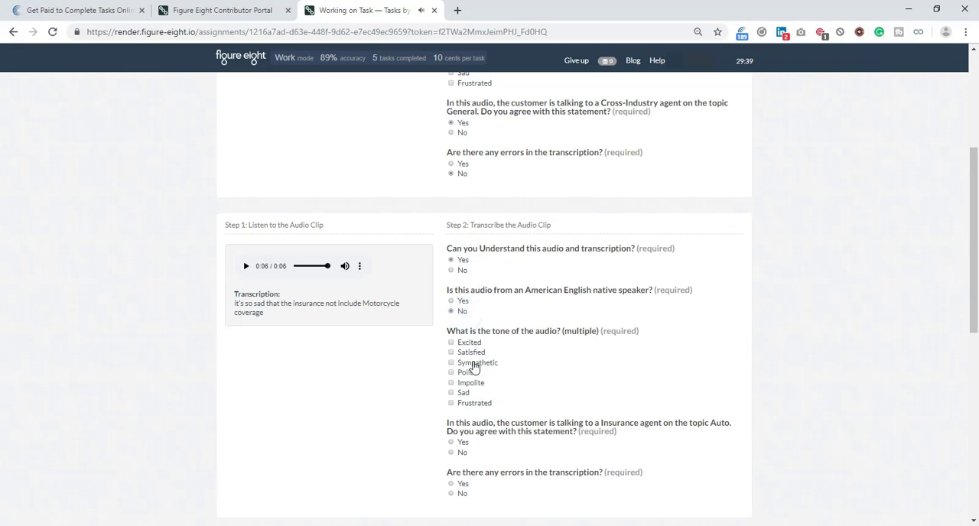
pyautogui.click(474, 393)
pyautogui.click(461, 444)
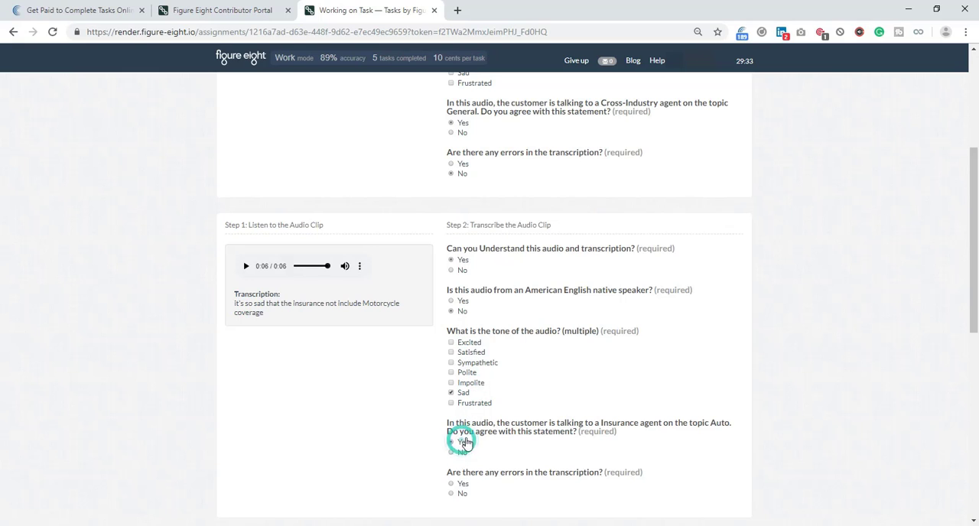
pyautogui.scroll(-3, 466, 372)
pyautogui.click(456, 314)
# Play the dental service clip and rate it understandable, native speaker, Polite, matching the Insurance Health topic, and without transcription errors.
pyautogui.scroll(-3, 443, 317)
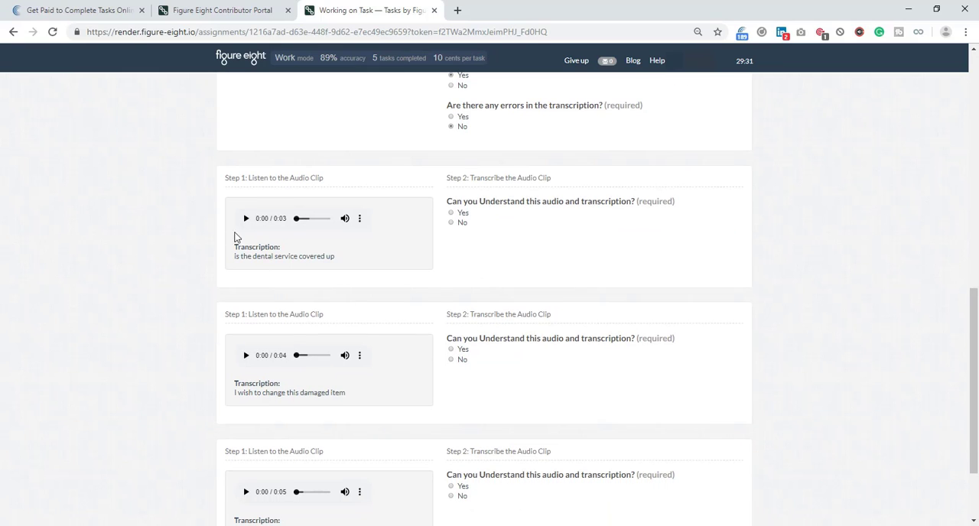
pyautogui.click(245, 217)
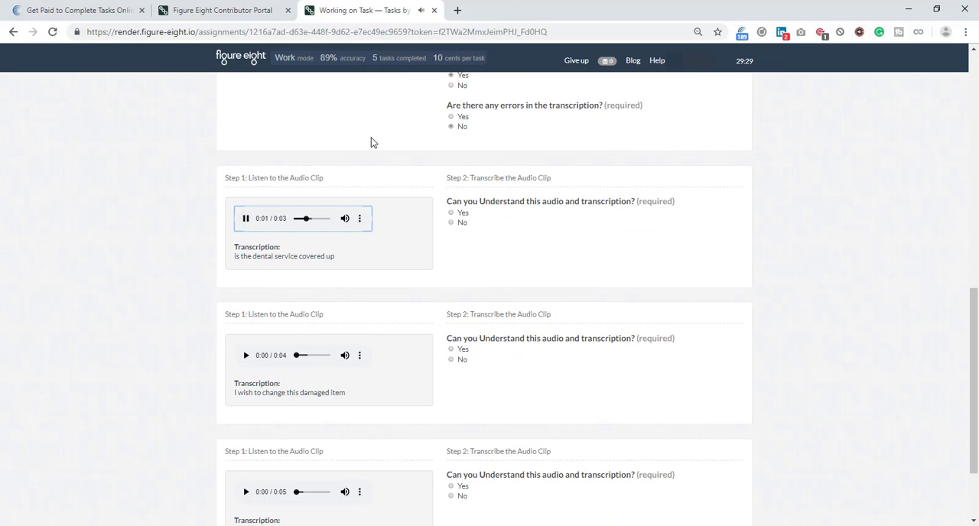
pyautogui.click(464, 214)
pyautogui.click(461, 253)
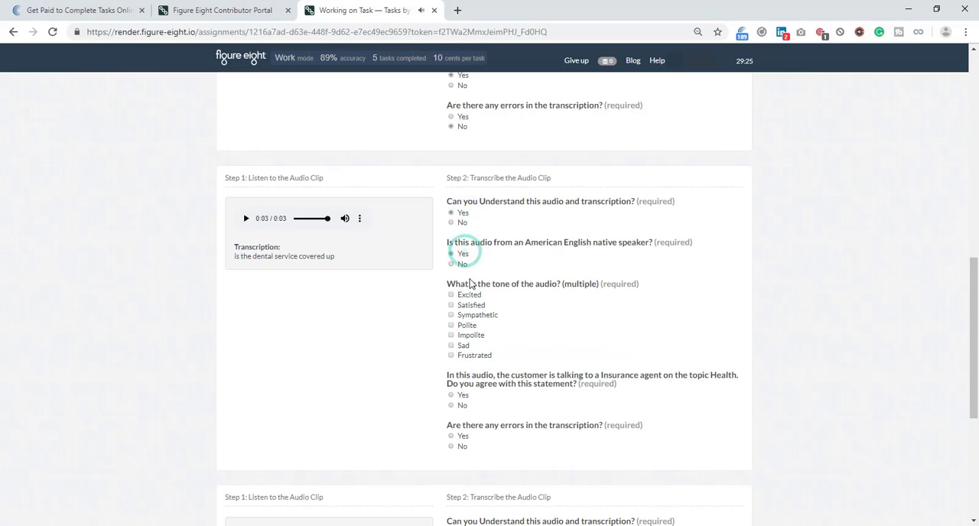
pyautogui.click(468, 325)
pyautogui.click(463, 394)
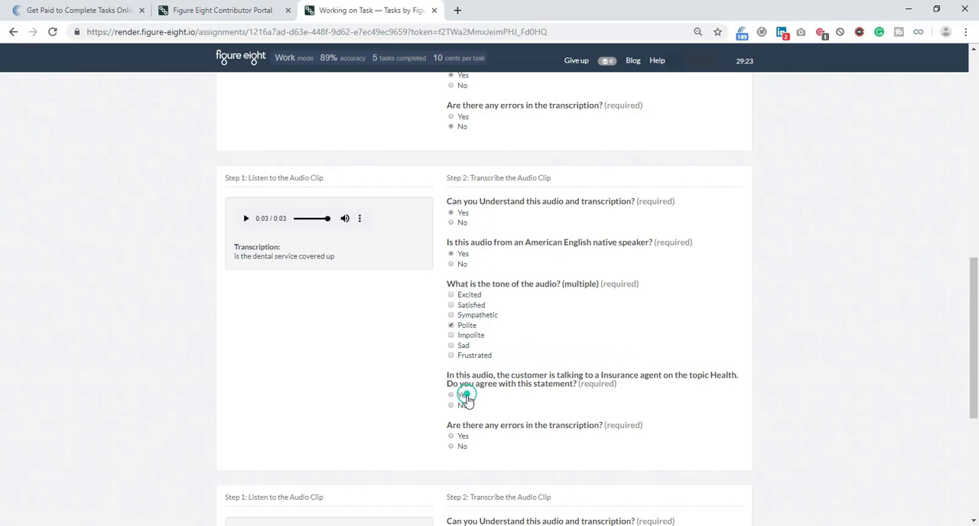
pyautogui.click(463, 447)
# Play the damaged item clip and rate it understandable, non-native speaker, Frustrated, matching the Retail Home Improvement topic, and without transcription errors.
pyautogui.scroll(-3, 284, 317)
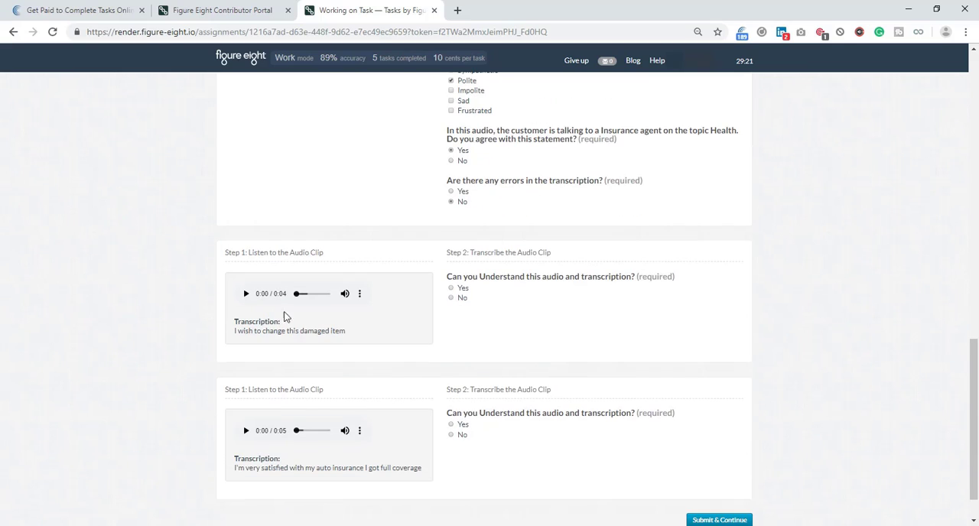
pyautogui.click(241, 295)
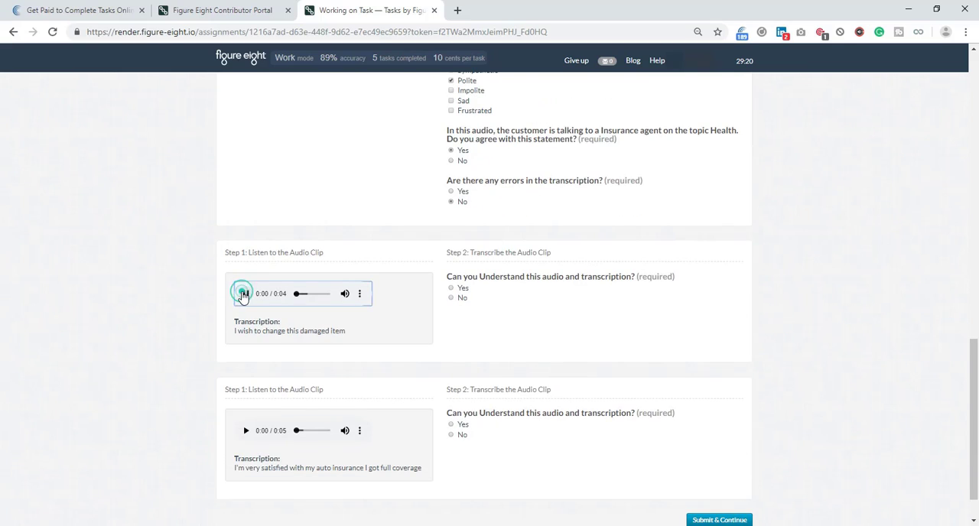
pyautogui.click(467, 289)
pyautogui.click(463, 339)
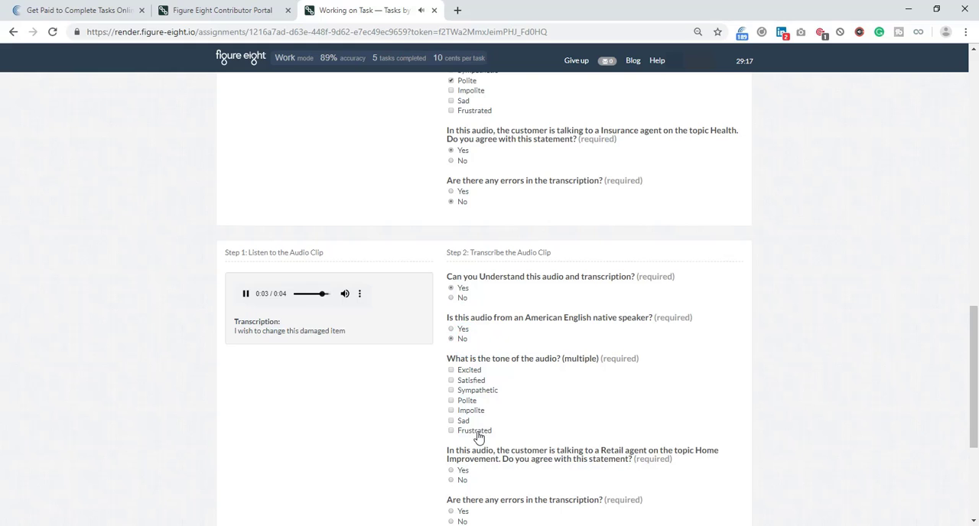
pyautogui.click(477, 431)
pyautogui.scroll(-1, 470, 417)
pyautogui.click(465, 410)
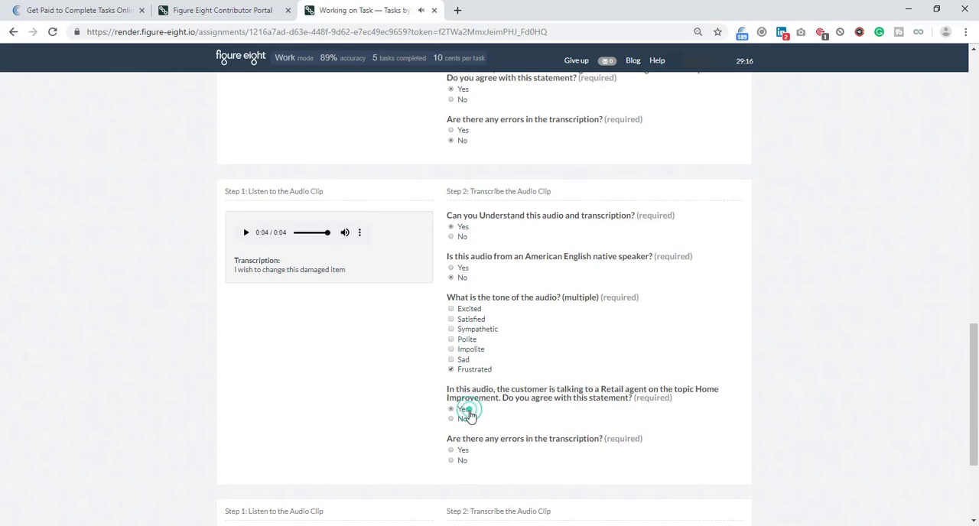
pyautogui.click(462, 459)
# Play the full coverage auto insurance clip and rate it understandable, Satisfied, matching the Insurance Auto topic, and without transcription errors.
pyautogui.scroll(-3, 351, 372)
pyautogui.click(247, 384)
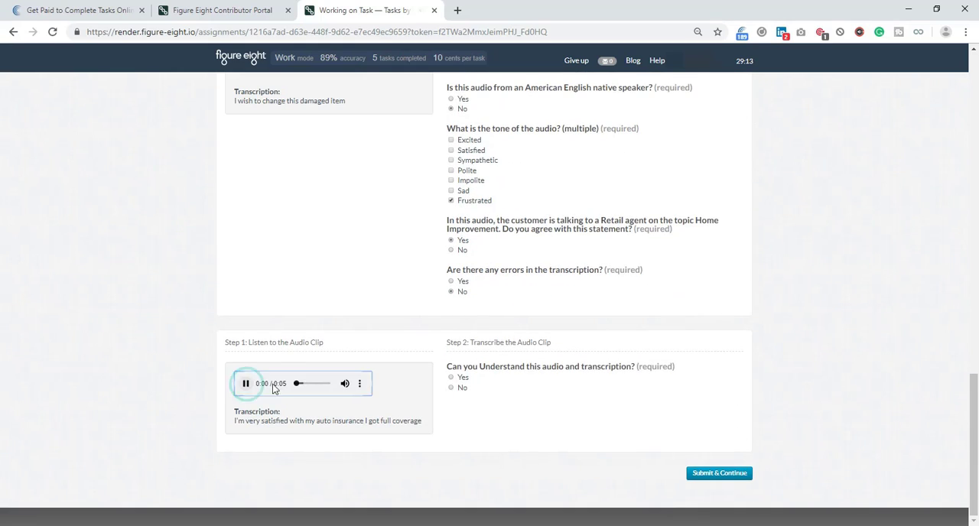
pyautogui.click(461, 377)
pyautogui.scroll(-1, 434, 397)
pyautogui.scroll(-1, 434, 397)
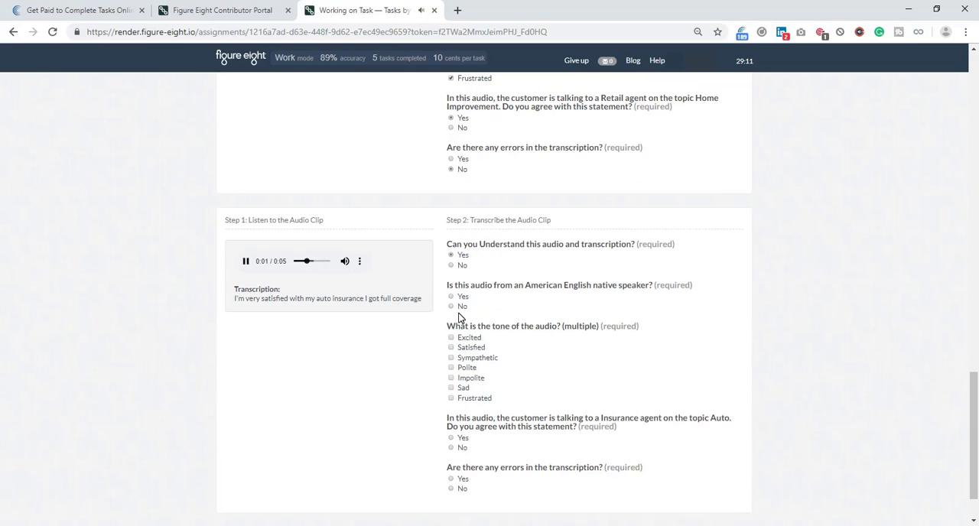
pyautogui.click(464, 348)
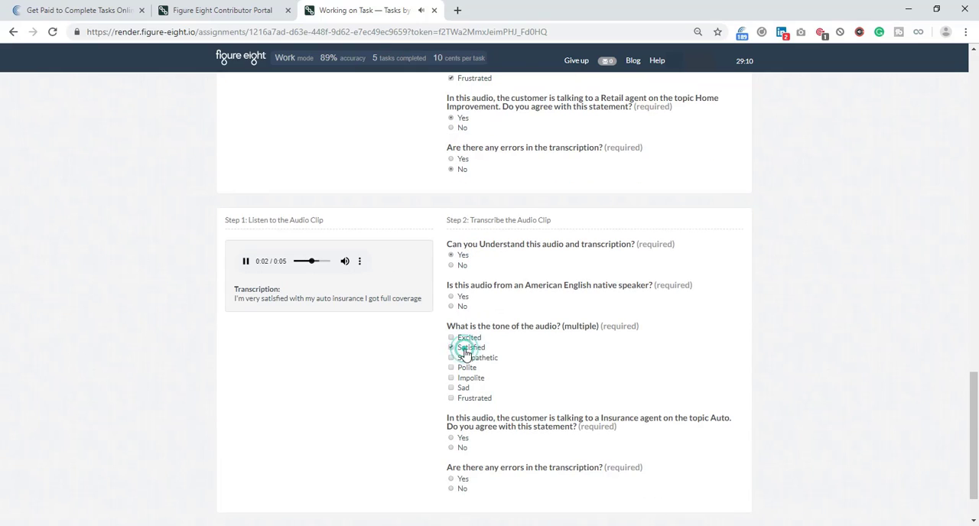
pyautogui.click(466, 440)
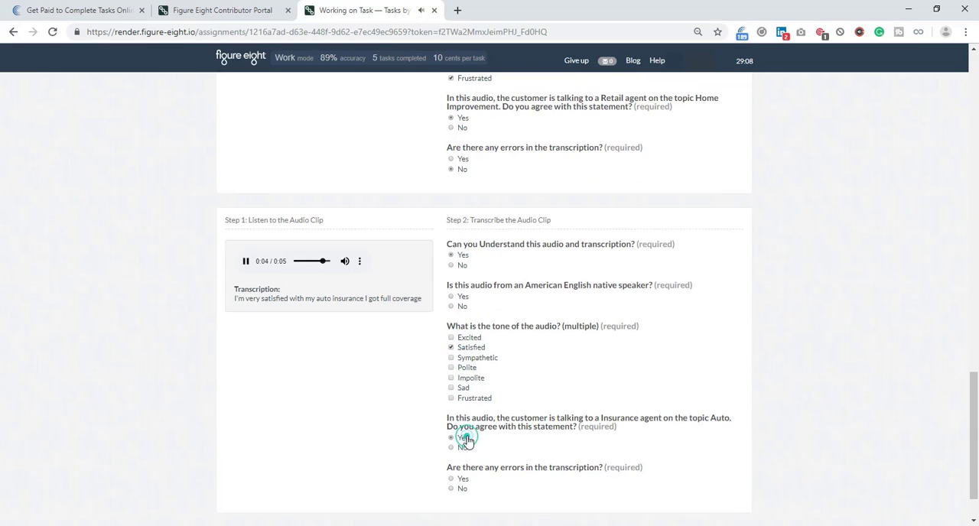
pyautogui.click(474, 488)
# Mark the full coverage auto insurance clip as spoken by a non-native speaker and submit the page.
pyautogui.scroll(-1, 479, 488)
pyautogui.click(728, 475)
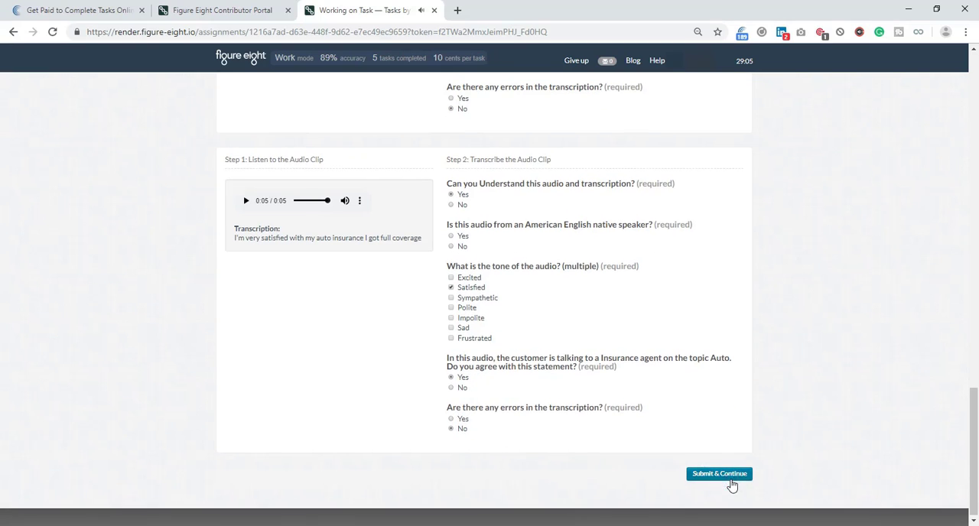
pyautogui.click(459, 246)
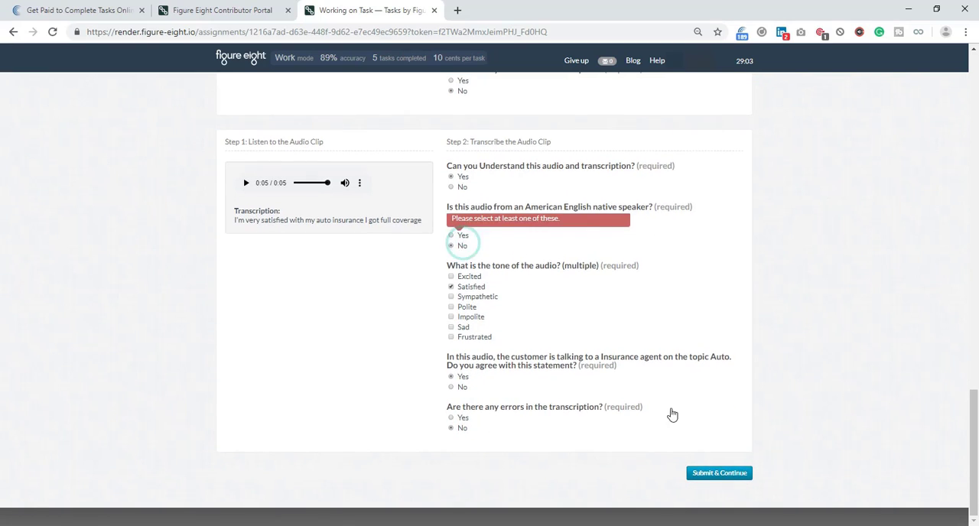
pyautogui.click(722, 480)
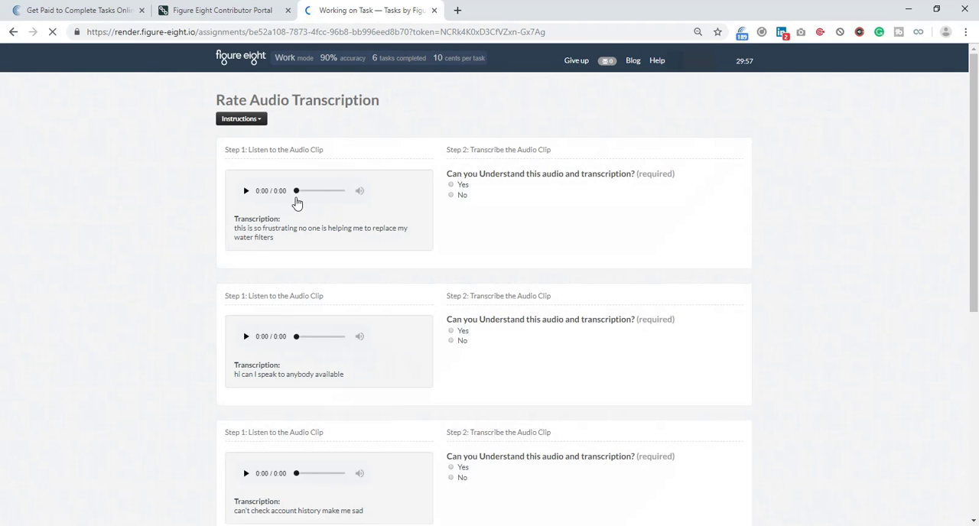
# Listen to the water filters clip and rate it understandable, non-native speaker, Frustrated, matching the Retail Home Improvement topic, and without transcription errors.
pyautogui.click(246, 191)
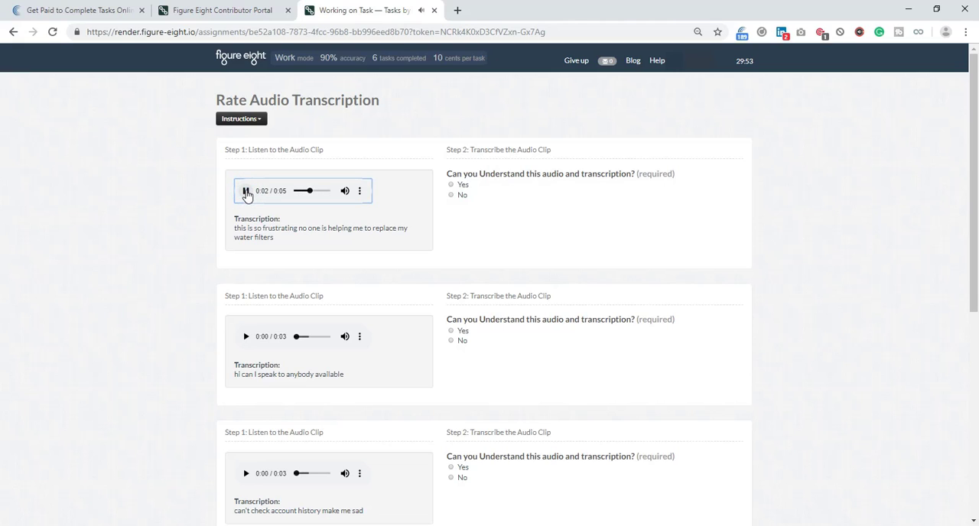
pyautogui.click(459, 186)
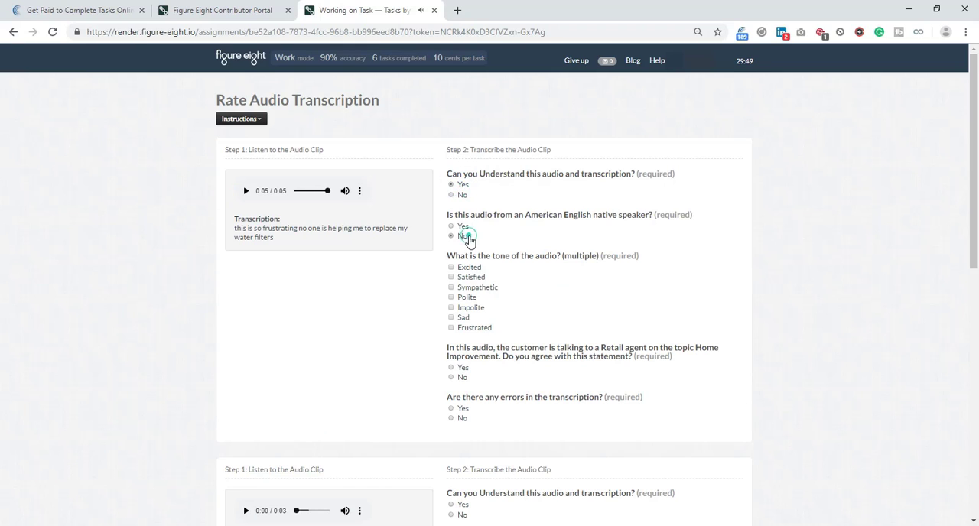
pyautogui.click(462, 236)
pyautogui.click(473, 328)
pyautogui.click(462, 368)
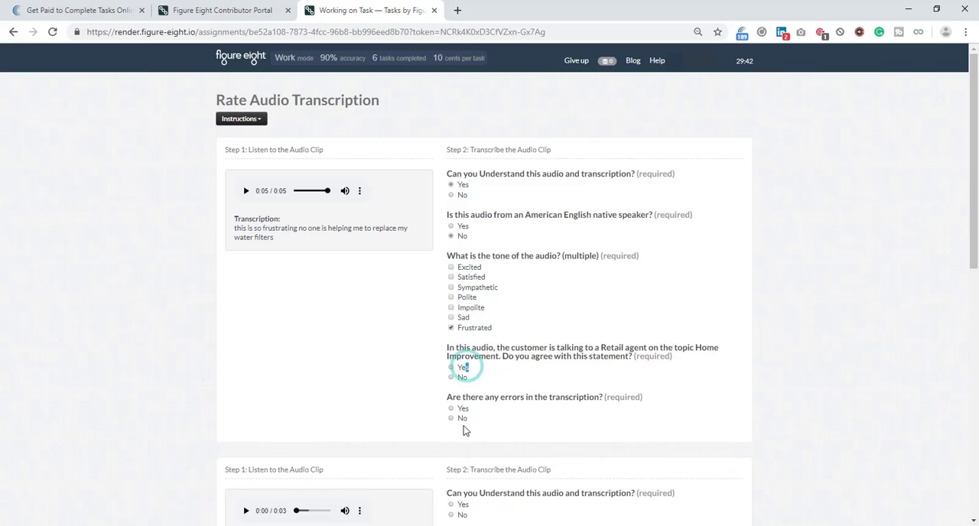
pyautogui.click(460, 367)
pyautogui.click(462, 418)
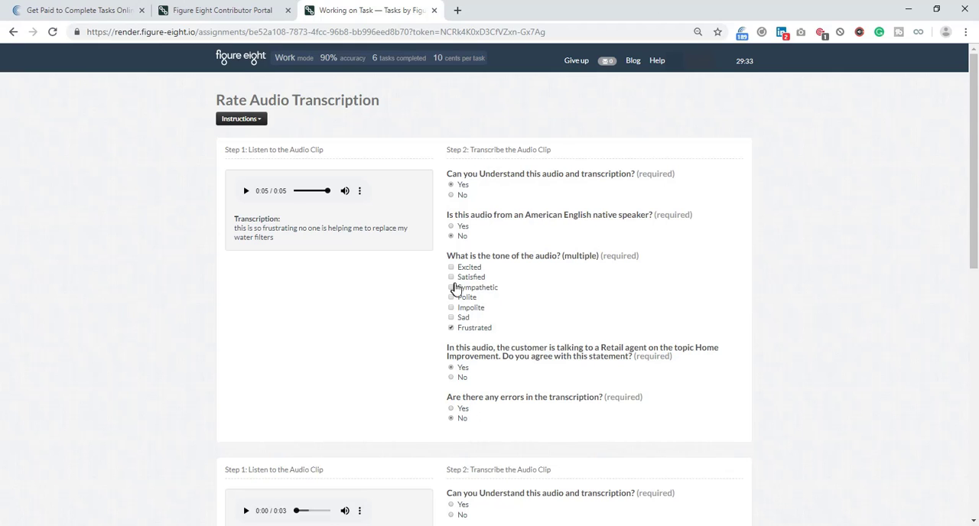
# Play the "hi can I speak to anybody available" clip and rate it understandable, non-native speaker, Polite, matching the Cross-Industry General topic, without transcription errors.
pyautogui.scroll(-3, 458, 283)
pyautogui.click(245, 328)
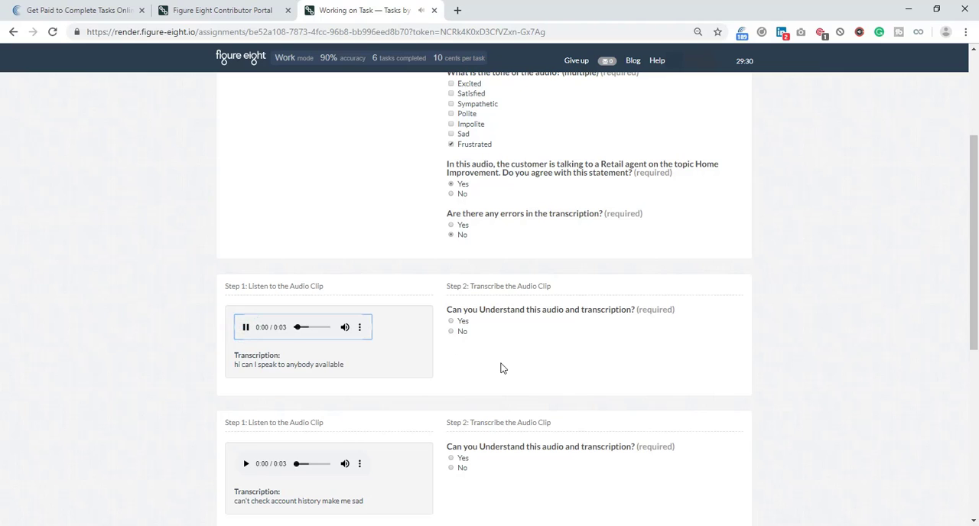
pyautogui.click(451, 321)
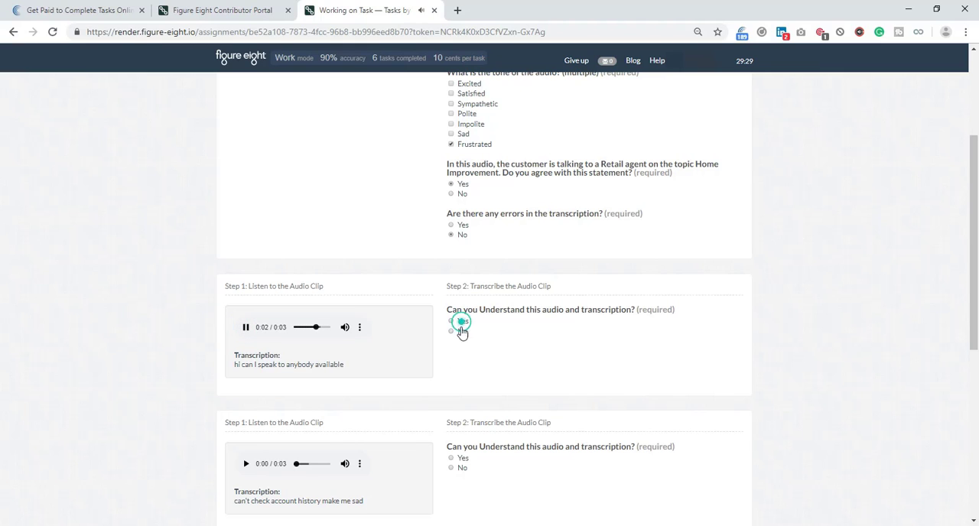
pyautogui.click(462, 374)
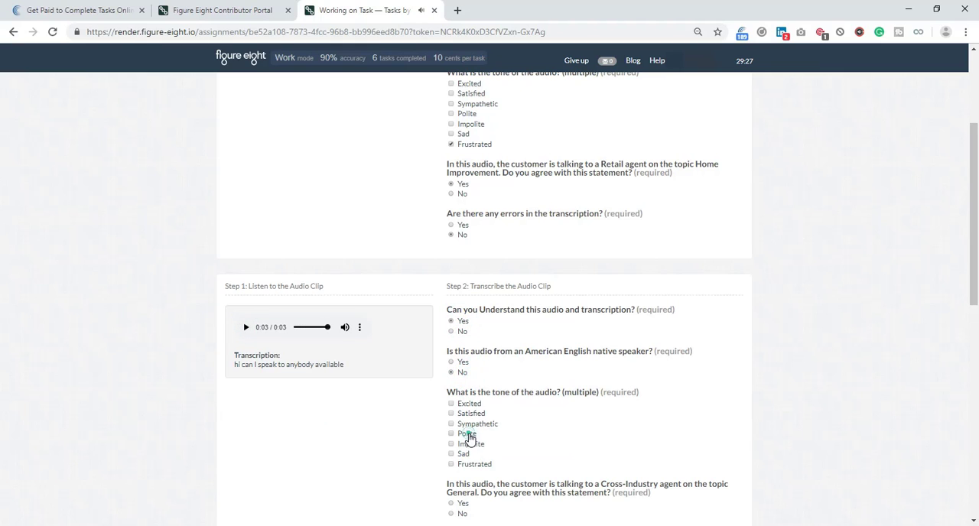
pyautogui.click(468, 435)
pyautogui.scroll(-2, 535, 398)
pyautogui.click(460, 331)
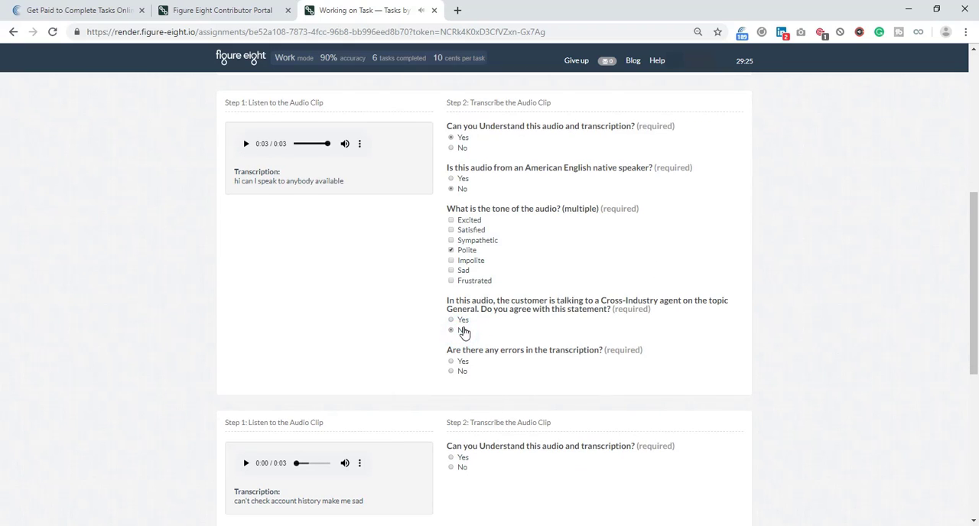
pyautogui.click(452, 320)
pyautogui.click(454, 371)
# Play the account history clip and rate it understandable, non-native speaker, Polite and Sad, matching the Banking Credit Card topic, without transcription errors.
pyautogui.scroll(-2, 770, 391)
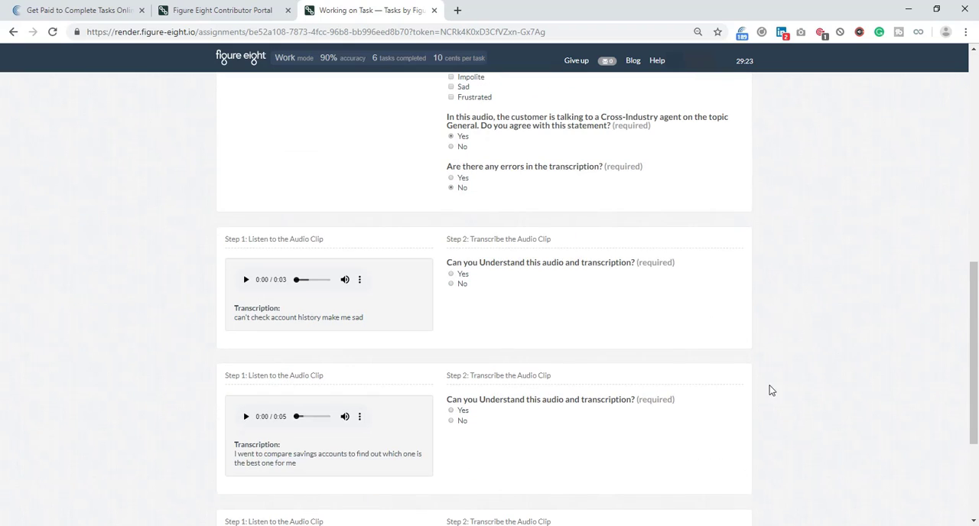
pyautogui.click(245, 280)
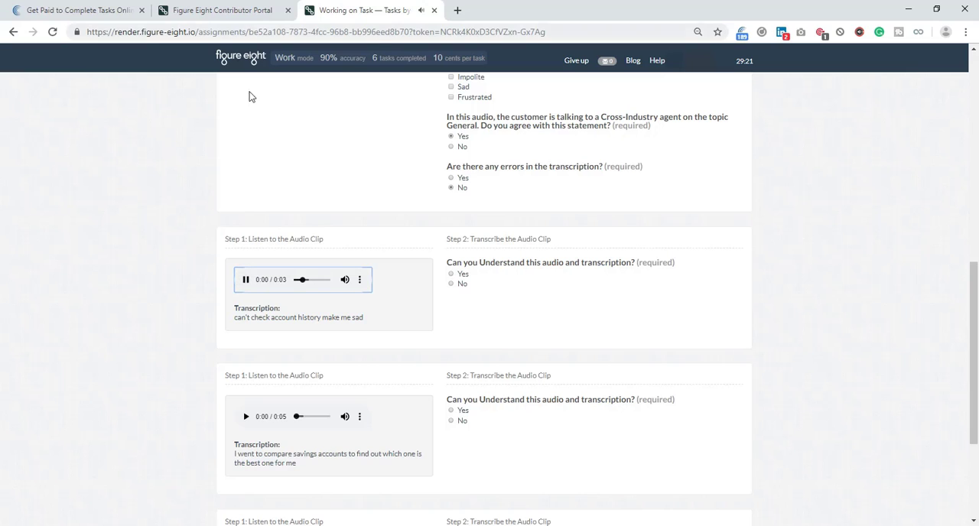
pyautogui.click(451, 274)
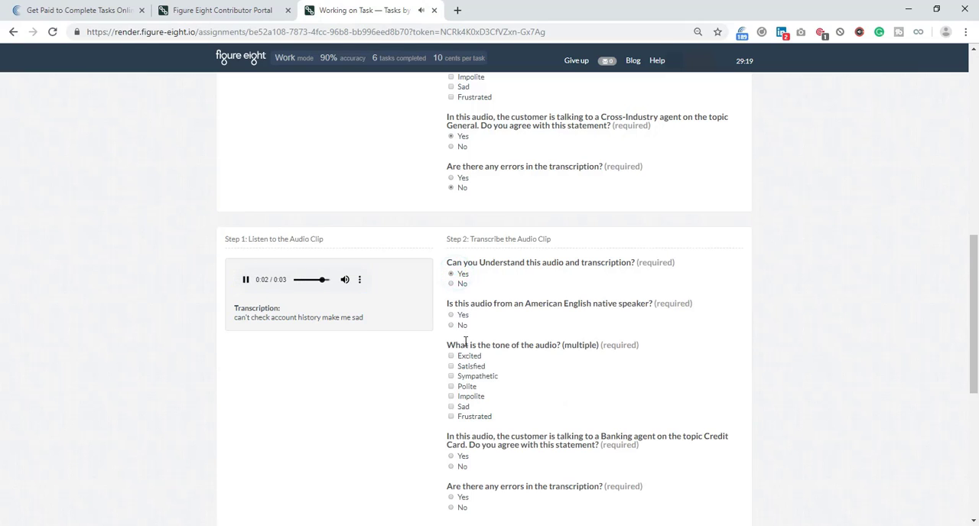
pyautogui.click(458, 325)
pyautogui.click(461, 386)
pyautogui.scroll(-2, 480, 360)
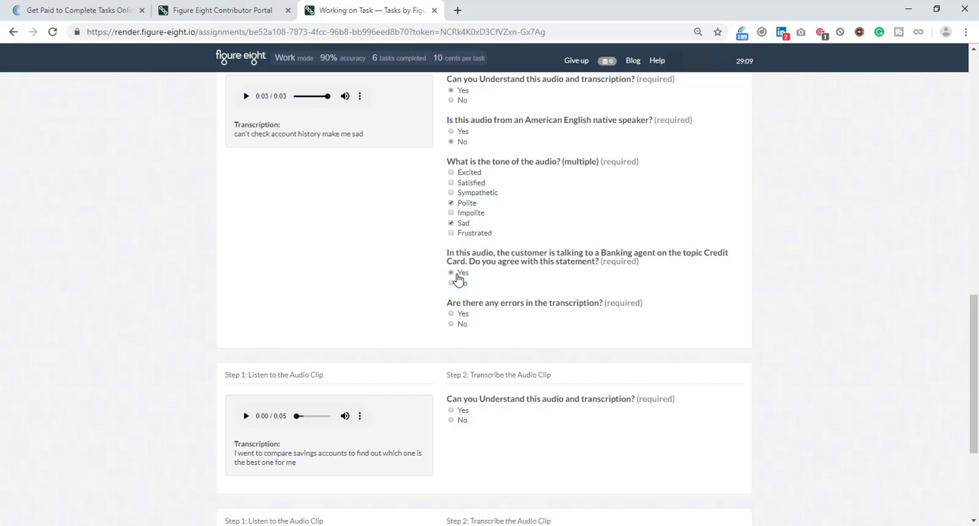
pyautogui.click(459, 326)
# Play the savings accounts clip and rate it understandable, non-native speaker, Polite, not matching the Banking Checking Account topic, without transcription errors.
pyautogui.click(246, 416)
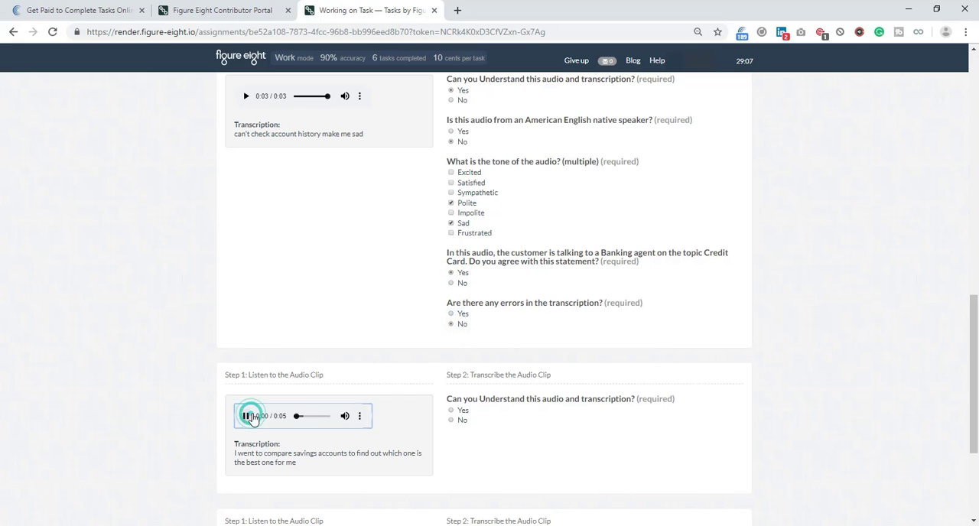
pyautogui.scroll(-3, 405, 336)
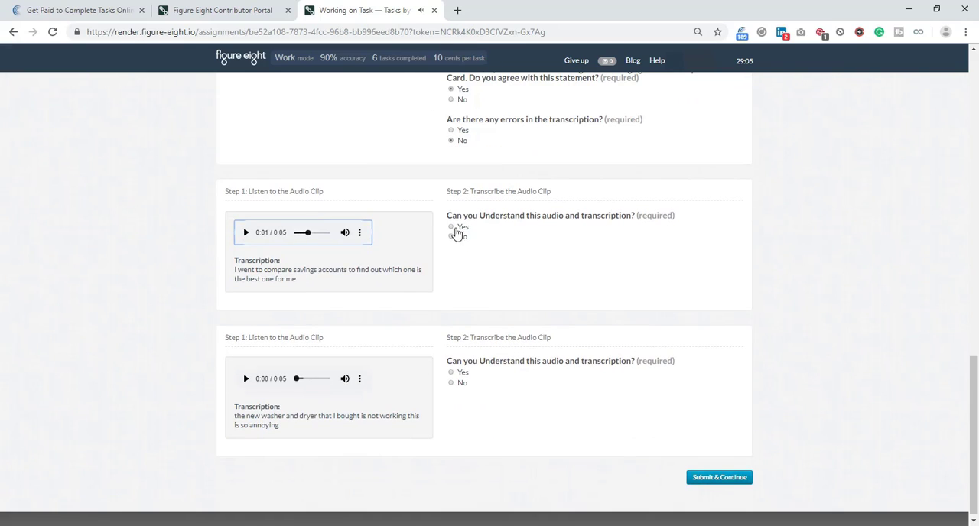
pyautogui.click(459, 229)
pyautogui.click(462, 278)
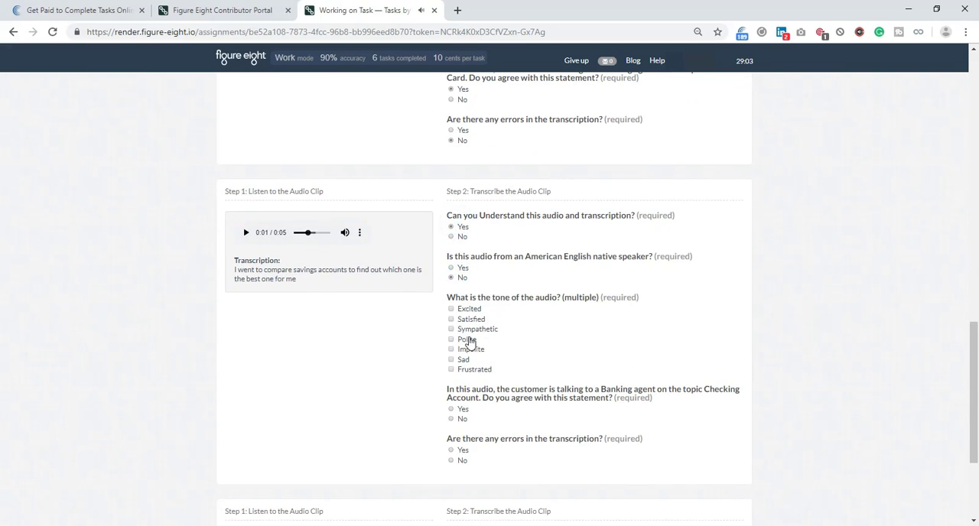
pyautogui.click(469, 341)
pyautogui.click(462, 420)
pyautogui.scroll(-2, 467, 429)
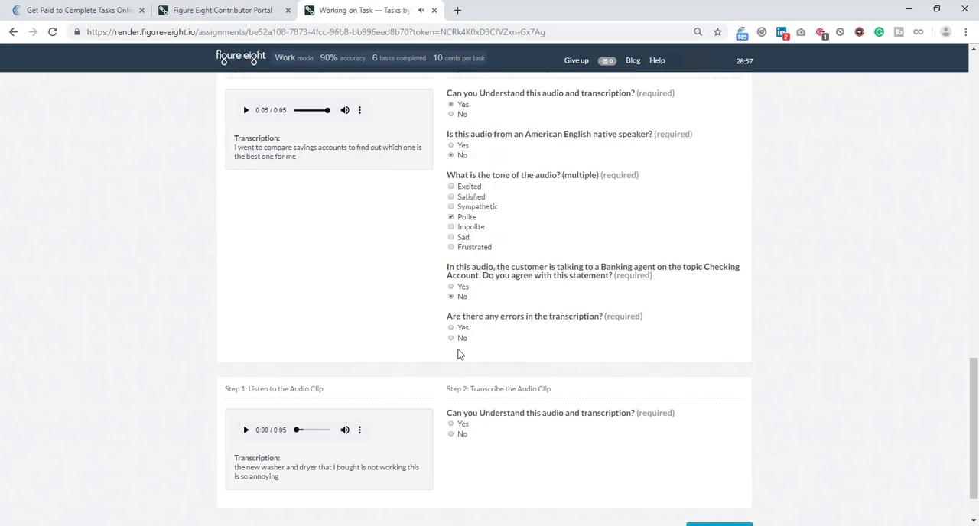
pyautogui.click(453, 340)
# Rate the washer and dryer clip understandable, native speaker, Frustrated, matching the Retail Home Improvement topic, without transcription errors, and submit the page.
pyautogui.scroll(-1, 382, 349)
pyautogui.click(247, 374)
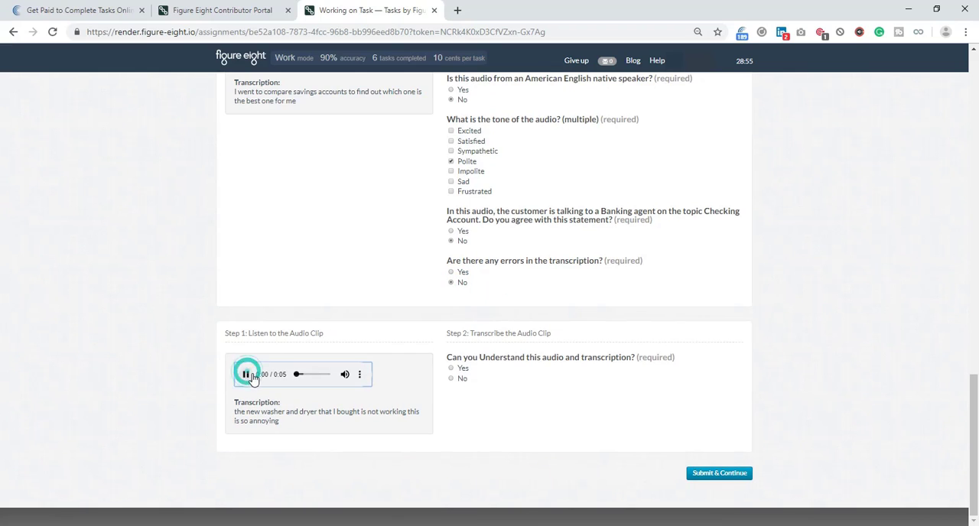
pyautogui.click(452, 369)
pyautogui.scroll(-3, 431, 371)
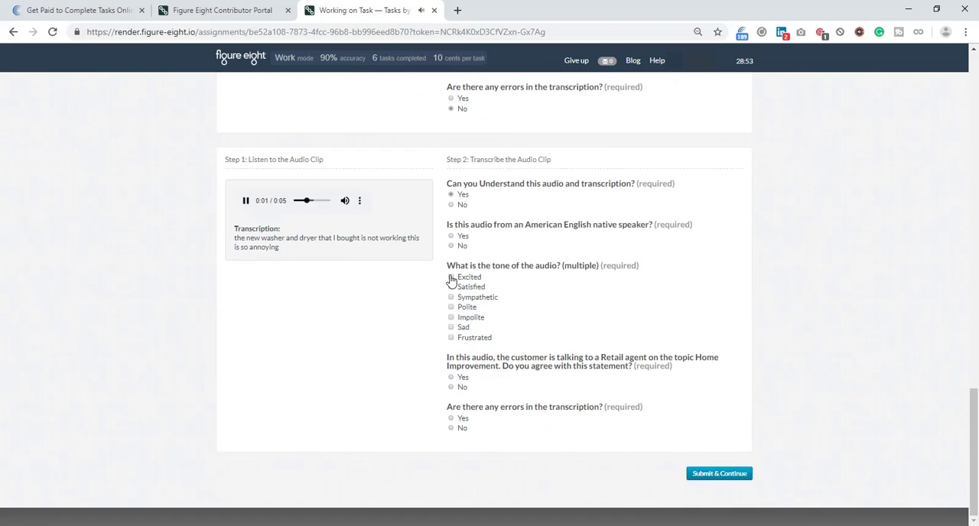
pyautogui.click(456, 236)
pyautogui.click(471, 342)
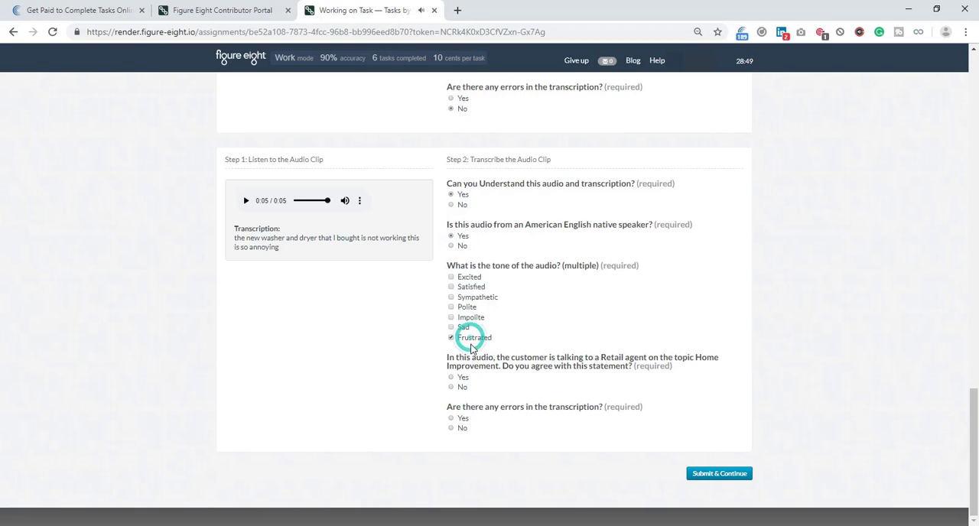
pyautogui.click(459, 379)
pyautogui.click(457, 428)
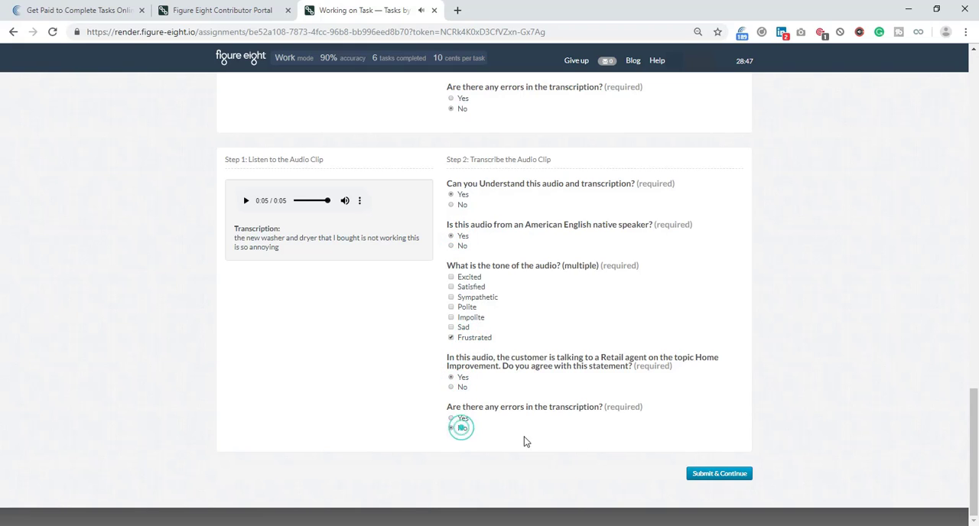
pyautogui.click(732, 475)
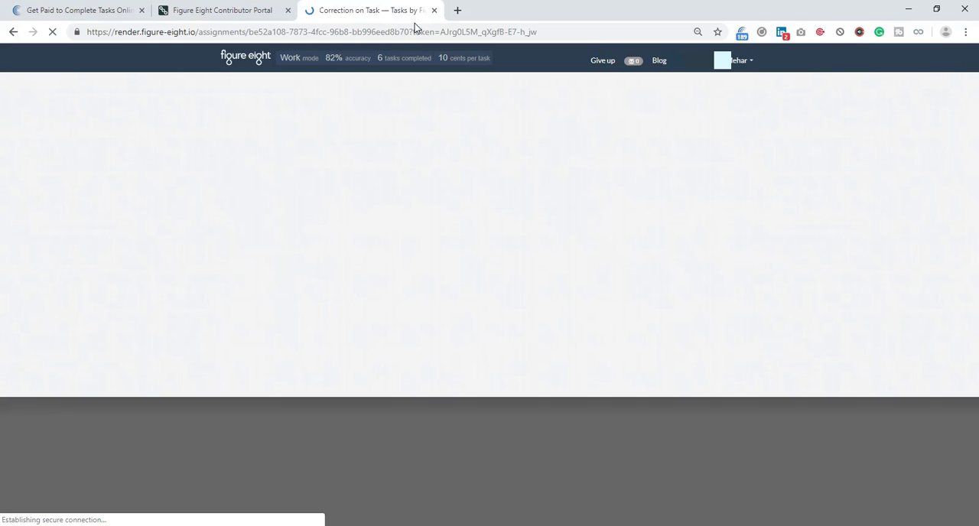
# Replay the savings accounts clip, flag its test question as unfair or incorrect, upvote the savings account objection and continue.
pyautogui.click(253, 184)
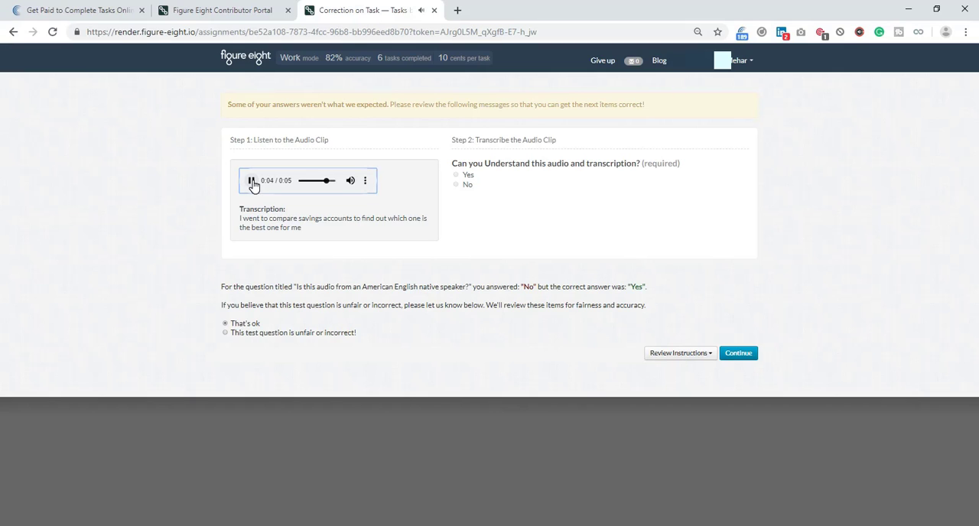
pyautogui.click(306, 334)
pyautogui.scroll(-1, 283, 348)
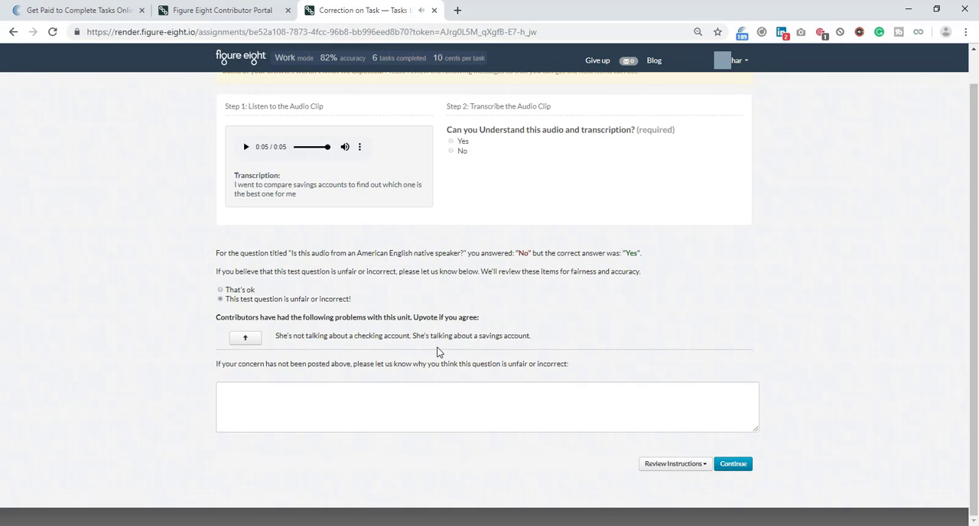
pyautogui.click(248, 339)
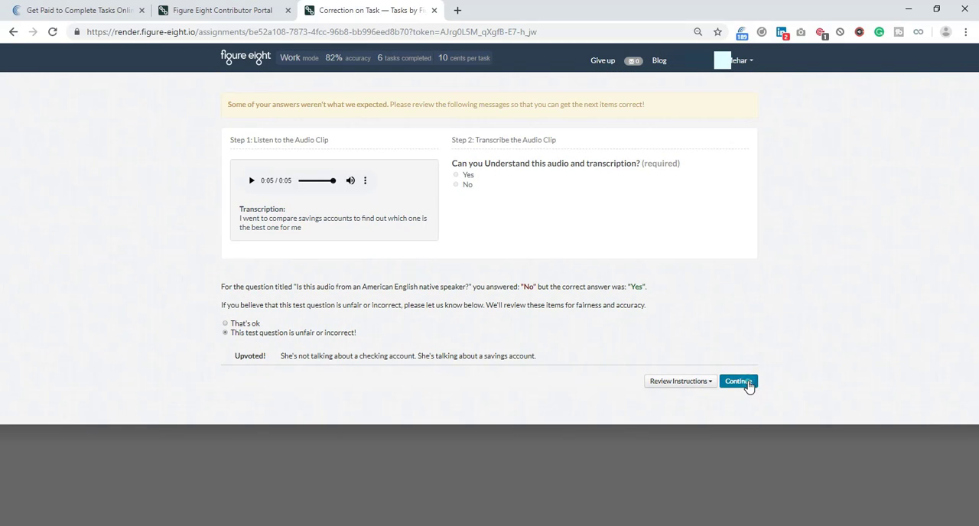
pyautogui.click(742, 381)
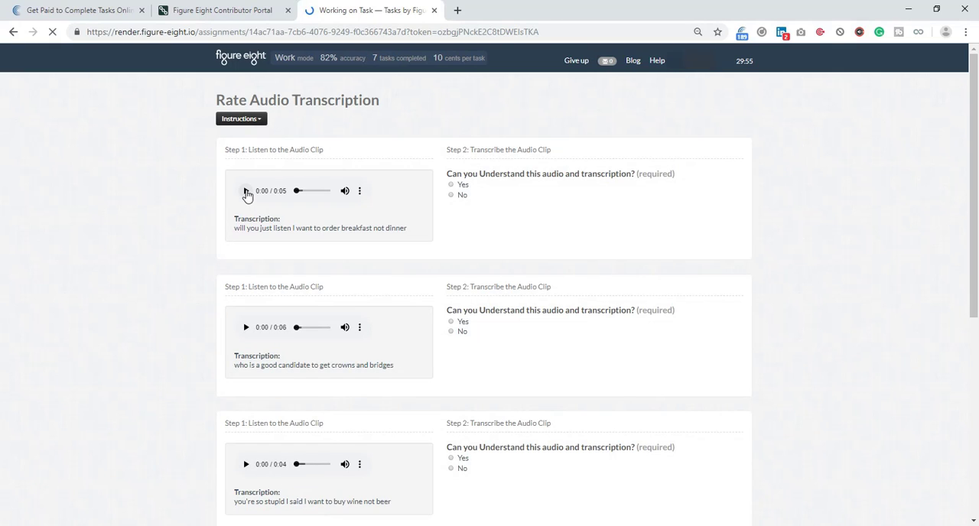
# Play the breakfast order clip and rate it understandable, native speaker, Frustrated, matching the Retail Food Service/Restaurants topic, without transcription errors.
pyautogui.click(246, 191)
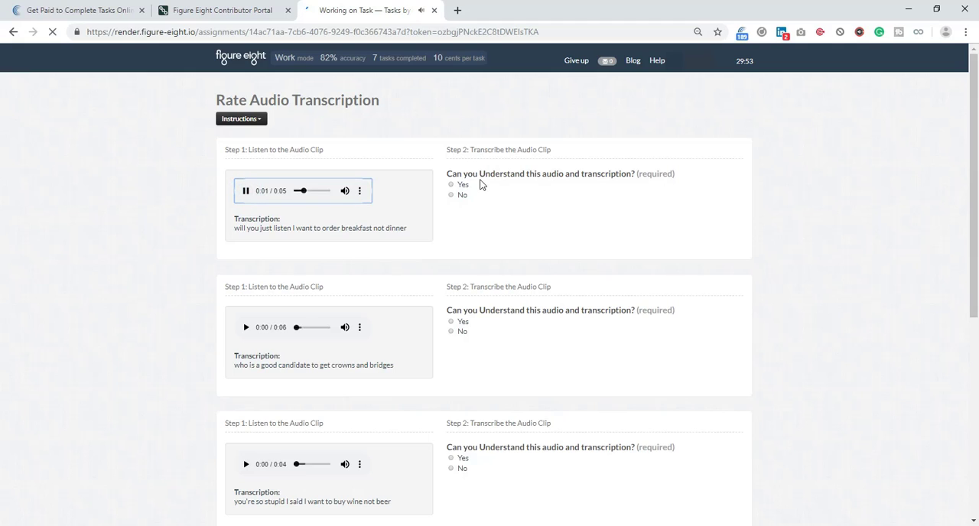
pyautogui.press('space')
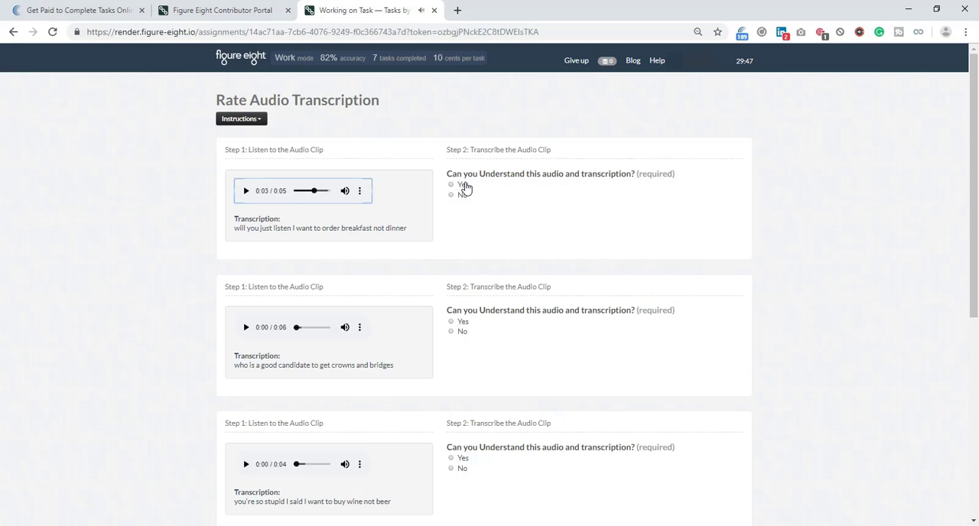
pyautogui.click(294, 191)
pyautogui.press('space')
pyautogui.click(461, 185)
pyautogui.click(456, 227)
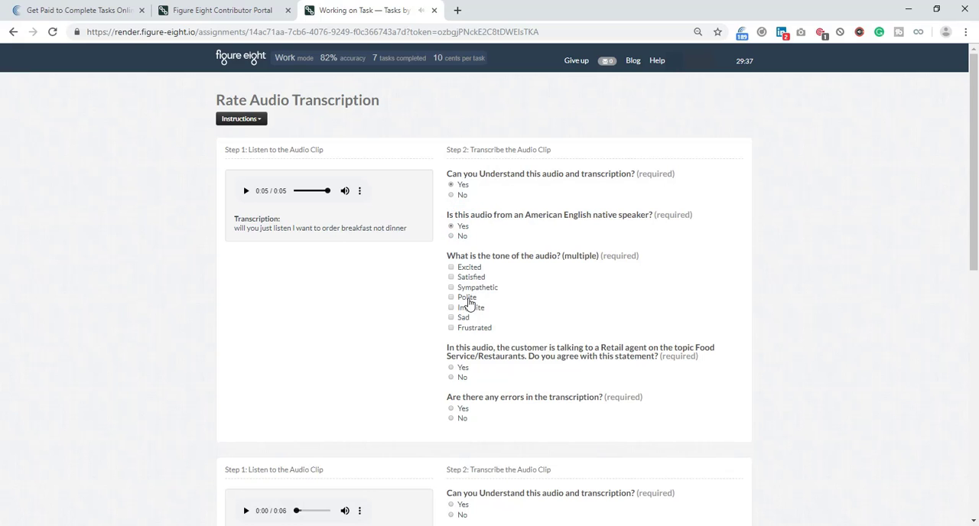
pyautogui.click(475, 329)
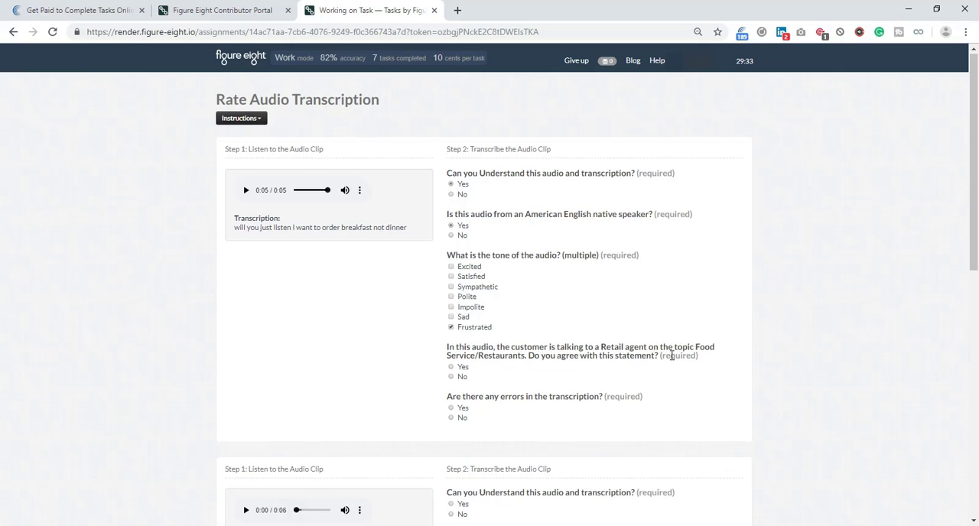
pyautogui.scroll(-1, 692, 345)
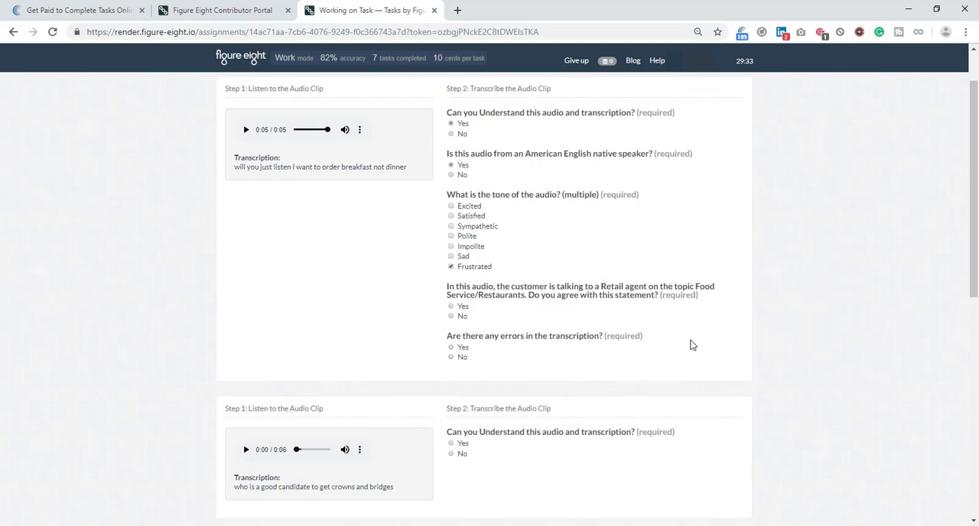
pyautogui.click(465, 305)
pyautogui.click(461, 356)
# Play the crowns and bridges clip and rate it understandable, native speaker, Polite, matching the Insurance Health topic, without transcription errors.
pyautogui.scroll(-2, 354, 343)
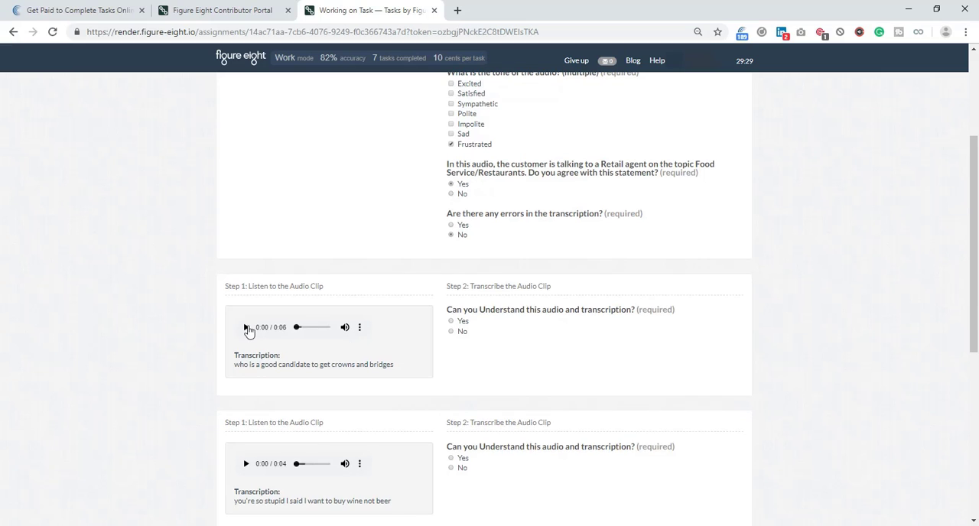
pyautogui.click(247, 327)
pyautogui.click(461, 320)
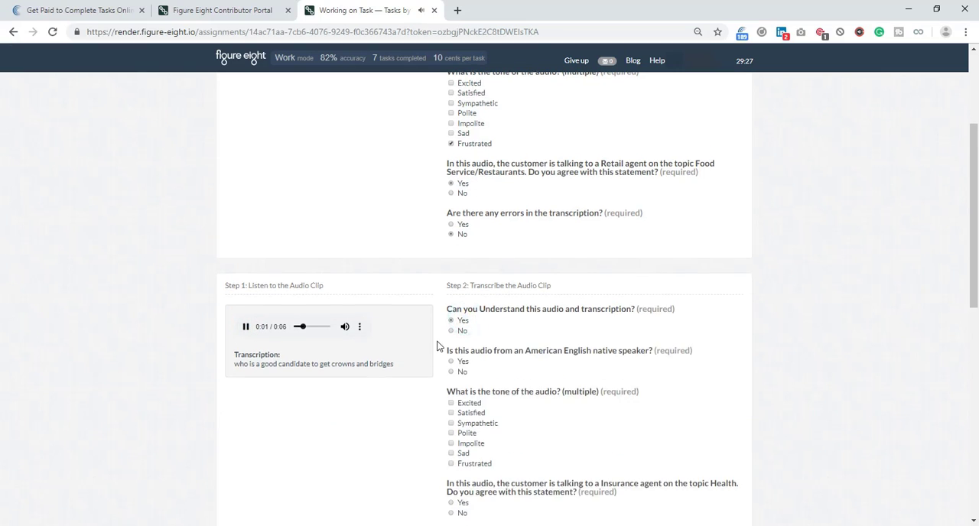
pyautogui.scroll(-3, 437, 347)
pyautogui.click(460, 179)
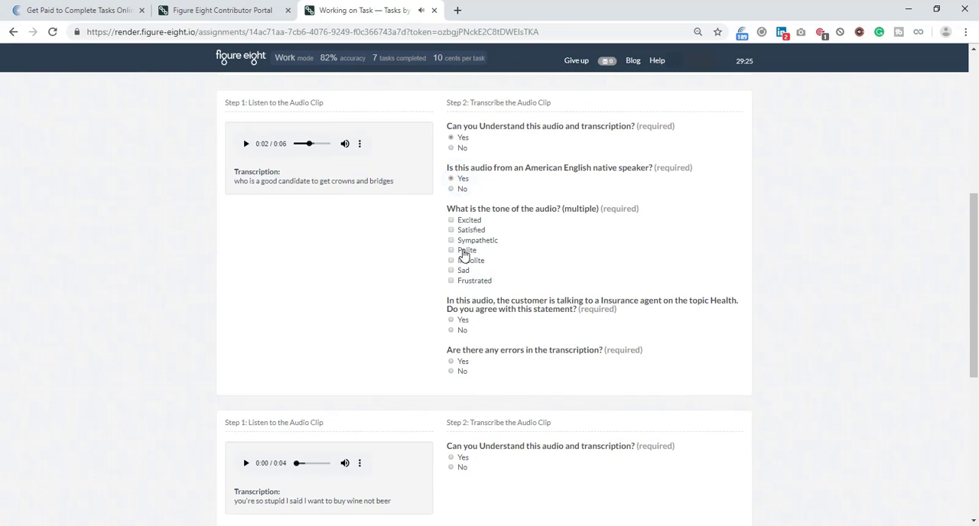
pyautogui.click(463, 252)
pyautogui.click(462, 371)
# Play the "wine not beer" clip and rate it understandable, Impolite and Frustrated, matching the Retail Grocery & Food topic, without transcription errors.
pyautogui.scroll(-2, 421, 365)
pyautogui.click(246, 342)
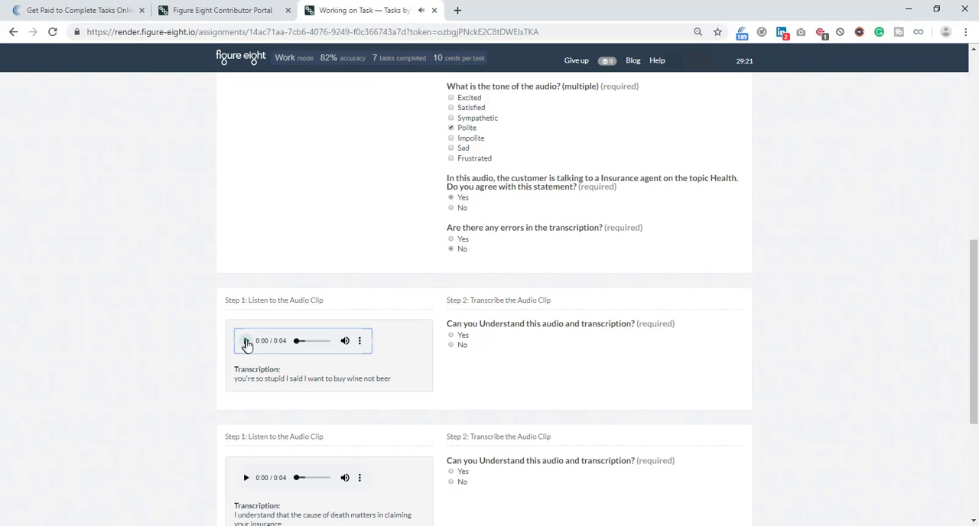
pyautogui.click(462, 336)
pyautogui.scroll(-2, 440, 344)
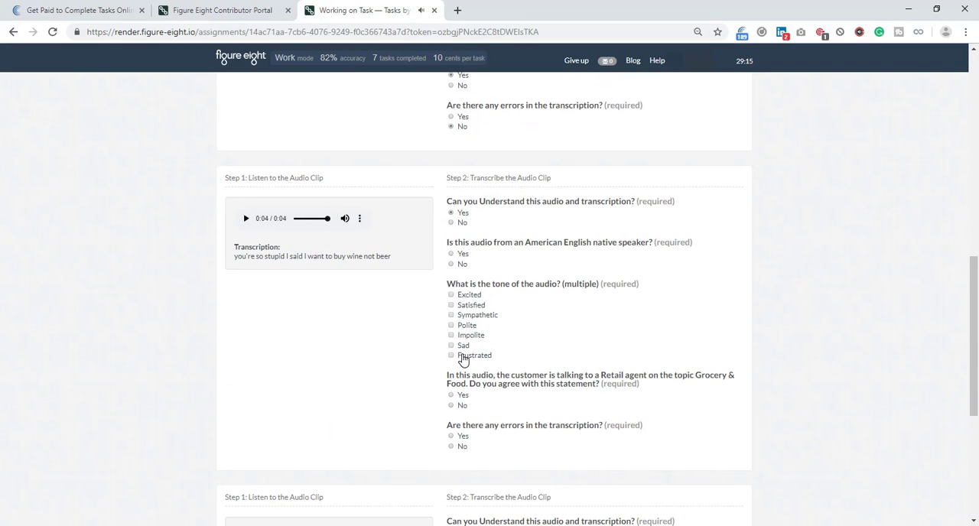
pyautogui.click(463, 358)
pyautogui.click(466, 336)
pyautogui.click(463, 397)
pyautogui.click(458, 448)
# Play the cause of death insurance clip and rate it understandable, non-native speaker, Polite, matching the Insurance Life topic, without transcription errors.
pyautogui.scroll(-3, 389, 396)
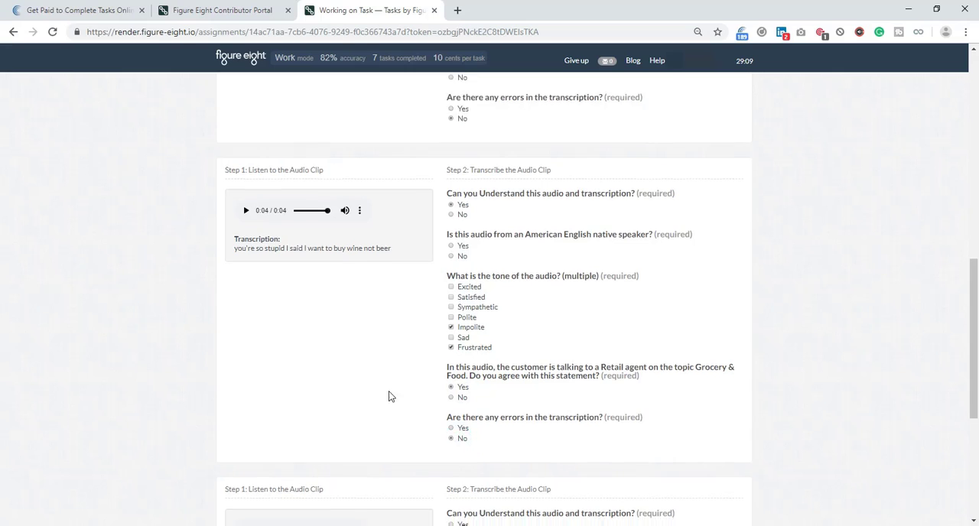
pyautogui.click(245, 355)
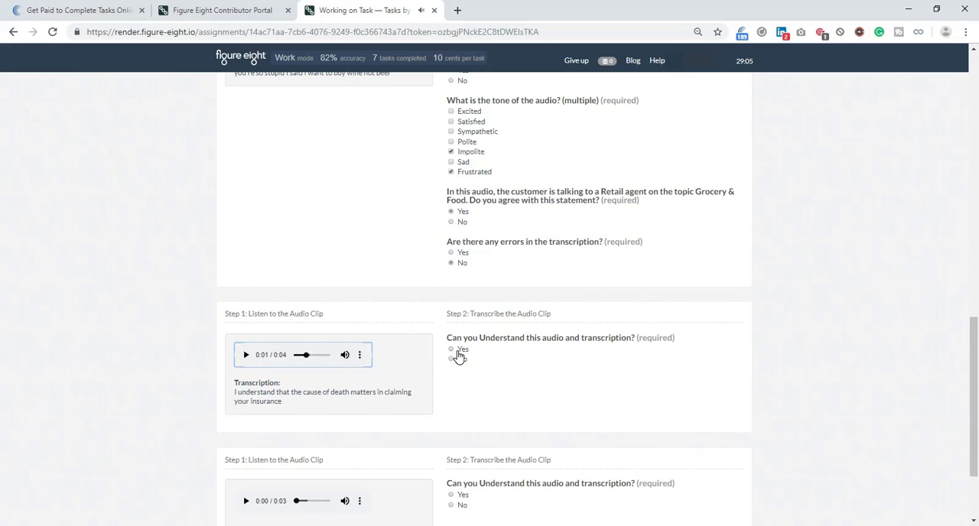
pyautogui.click(458, 354)
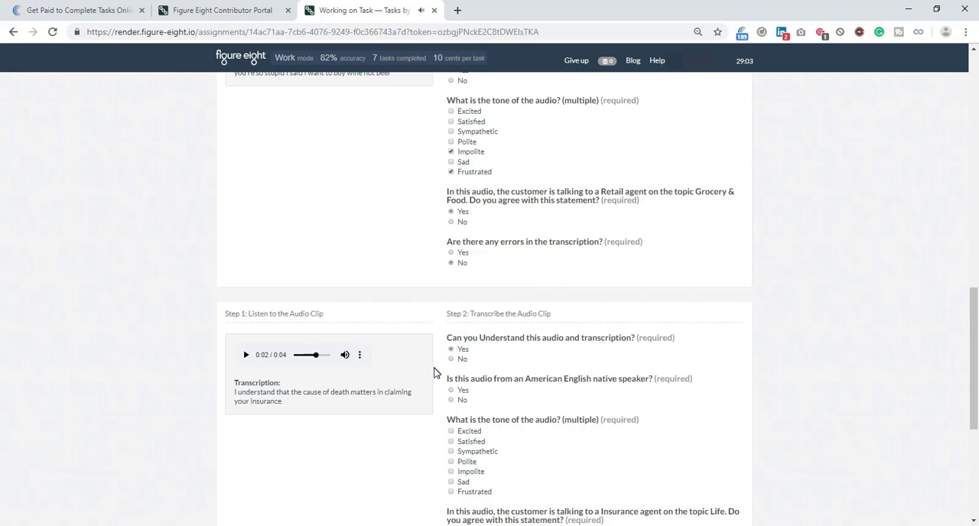
pyautogui.scroll(-1, 434, 372)
pyautogui.click(460, 341)
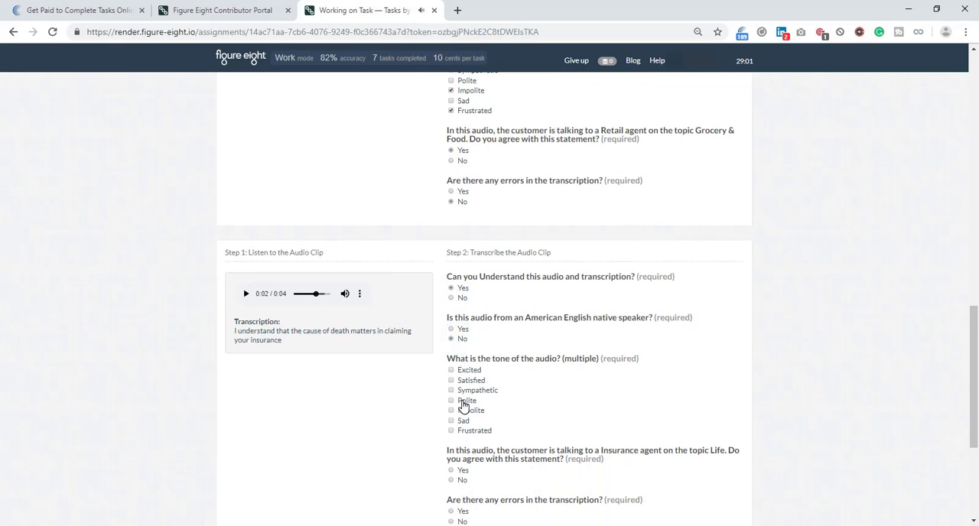
pyautogui.click(464, 402)
pyautogui.scroll(-2, 439, 409)
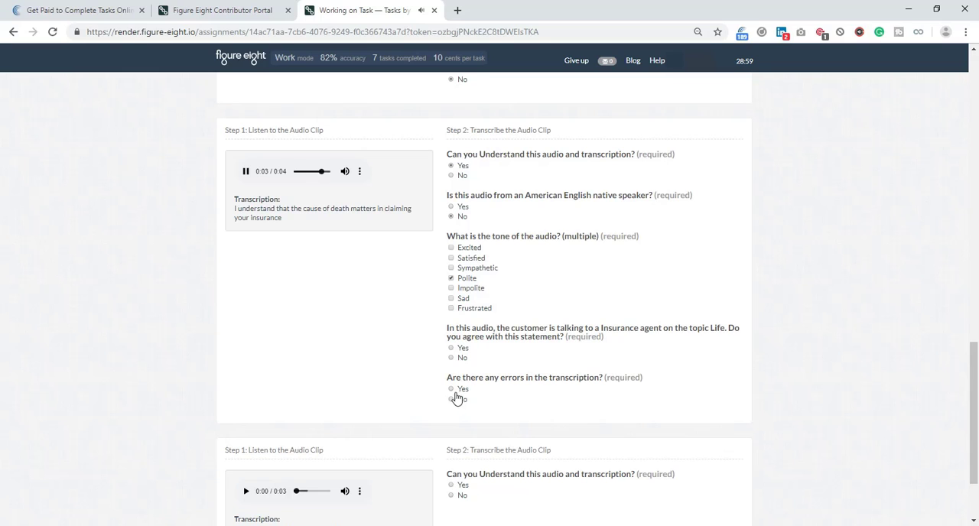
pyautogui.click(457, 350)
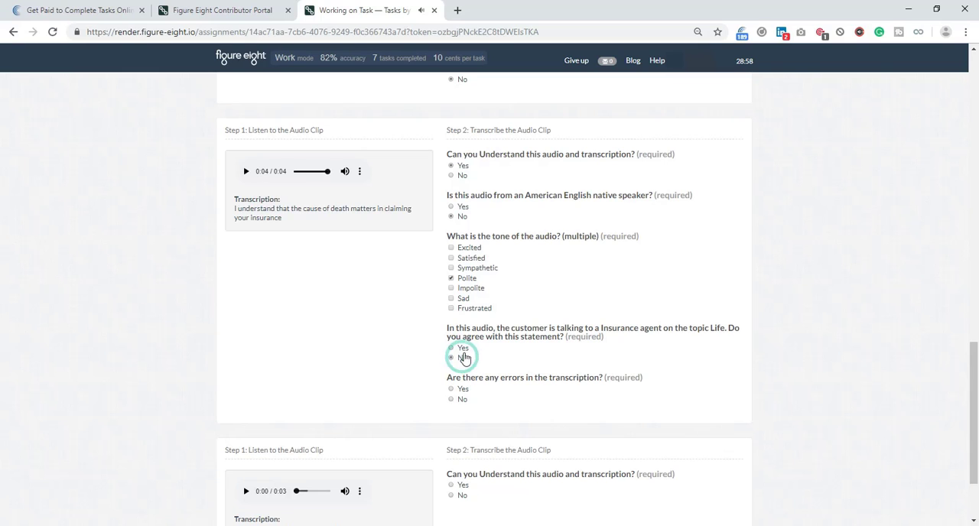
pyautogui.click(461, 400)
# Play the card arrival clip, rate it understandable, non-native speaker, Polite, matching the Retail Office Supplies topic, without transcription errors, and try to submit the page.
pyautogui.scroll(-2, 276, 360)
pyautogui.click(245, 383)
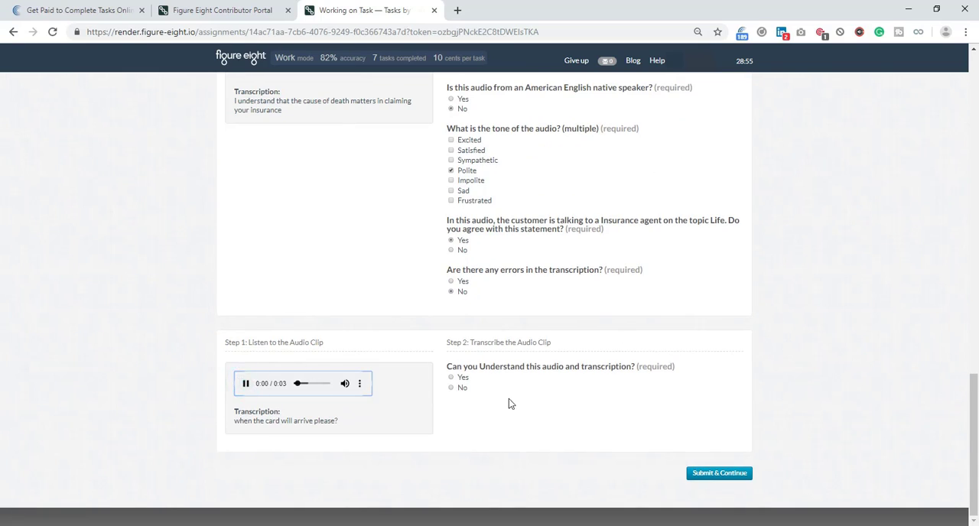
pyautogui.click(453, 378)
pyautogui.click(461, 428)
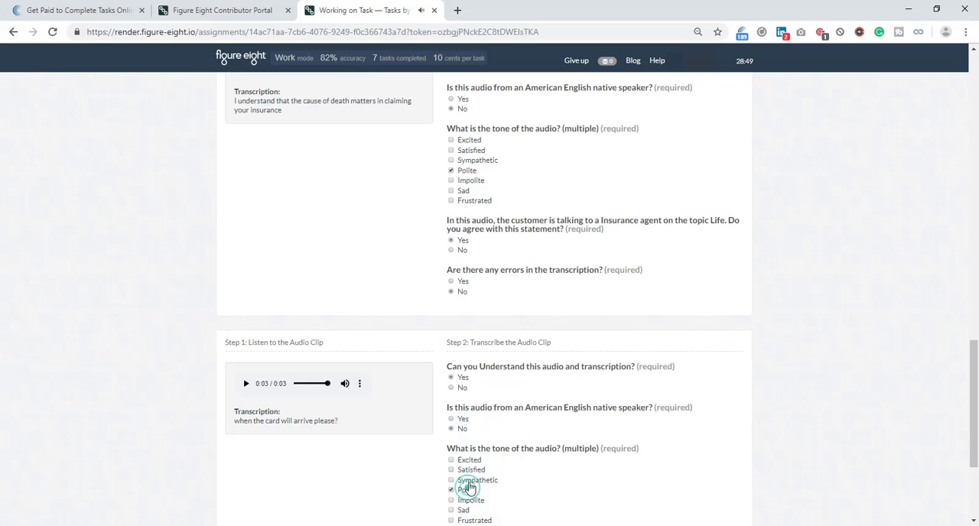
pyautogui.click(465, 490)
pyautogui.scroll(-3, 505, 420)
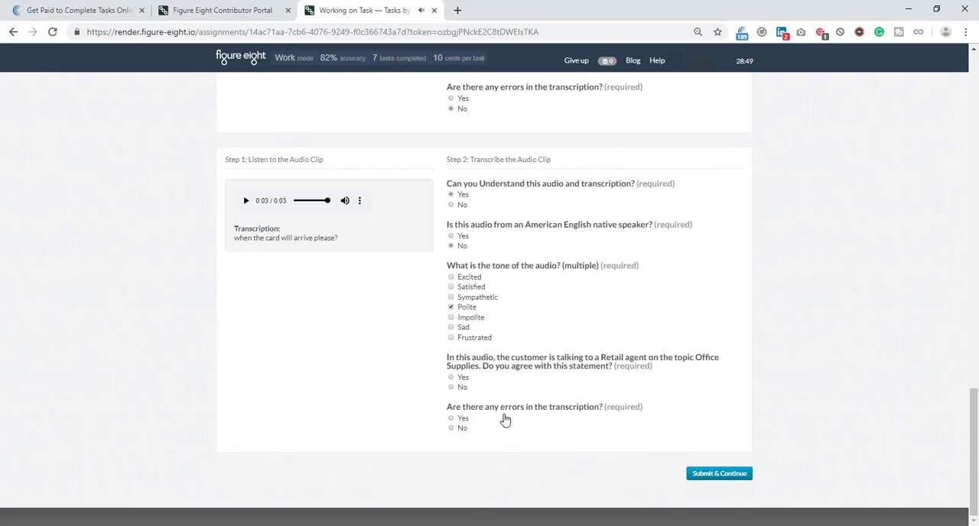
pyautogui.click(463, 378)
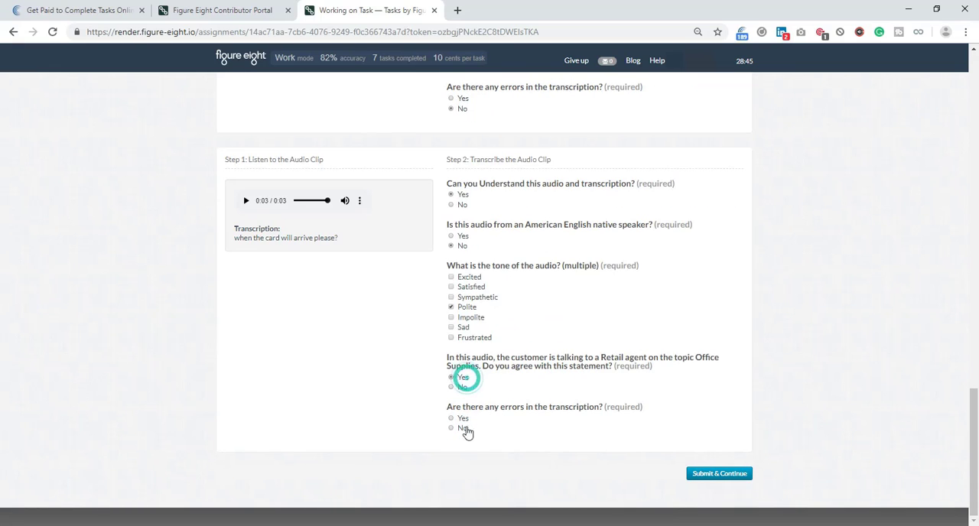
pyautogui.click(462, 428)
pyautogui.click(717, 474)
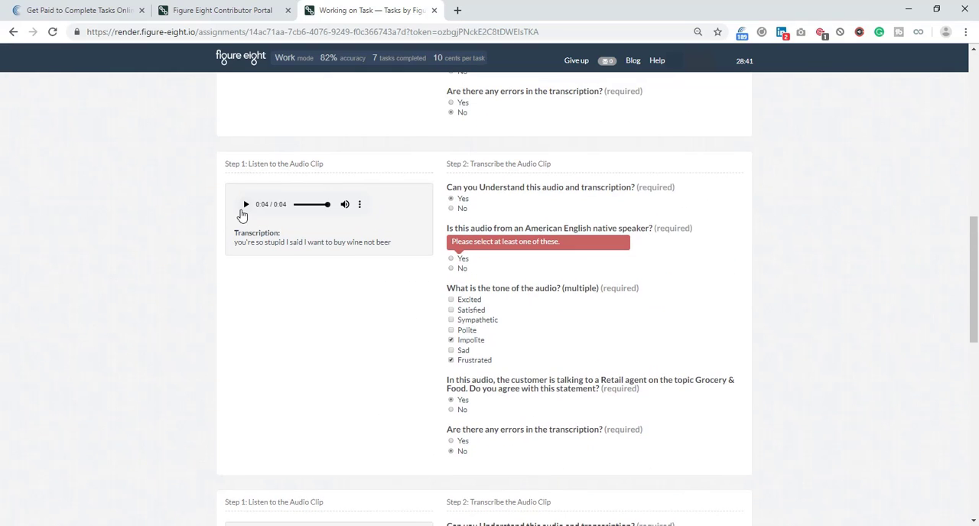
# Replay the "wine not beer" clip, mark it as spoken by an American English native speaker, and submit the page.
pyautogui.click(245, 204)
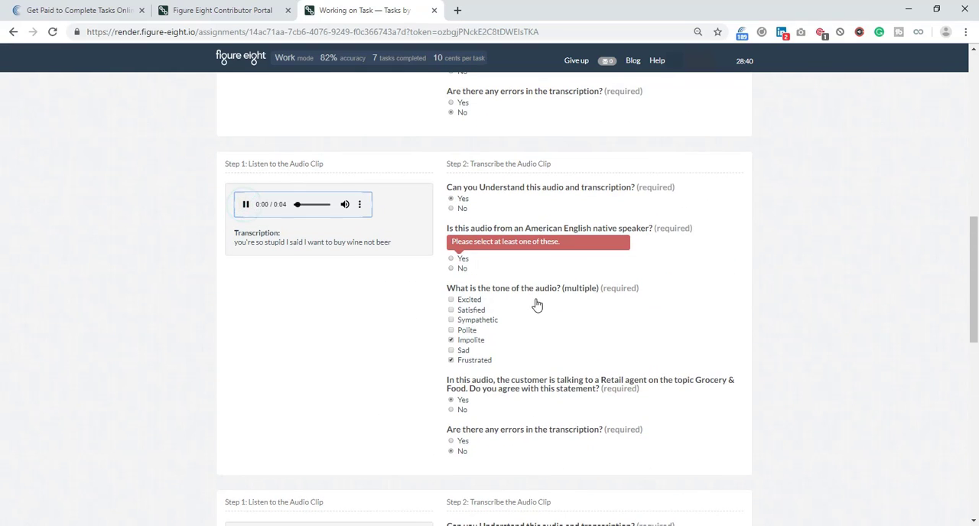
pyautogui.click(468, 260)
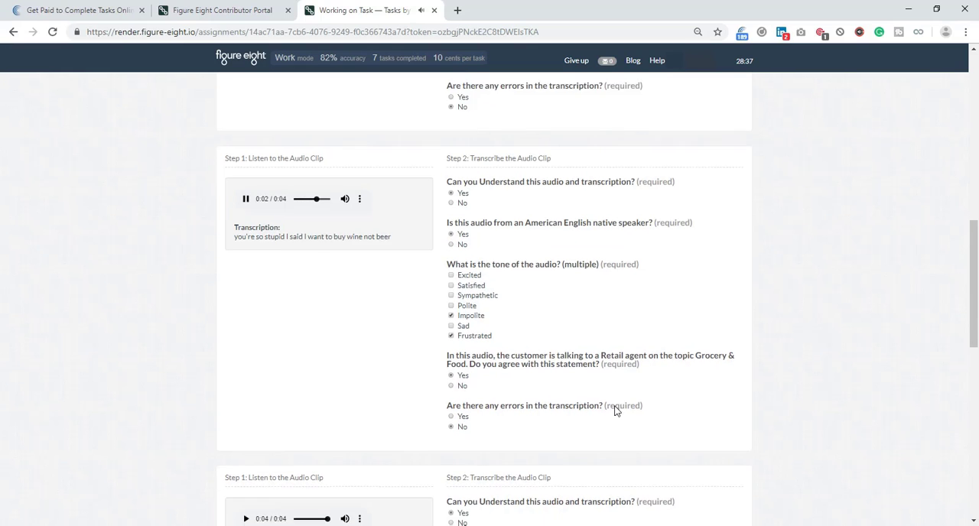
pyautogui.scroll(-4, 617, 411)
pyautogui.click(728, 480)
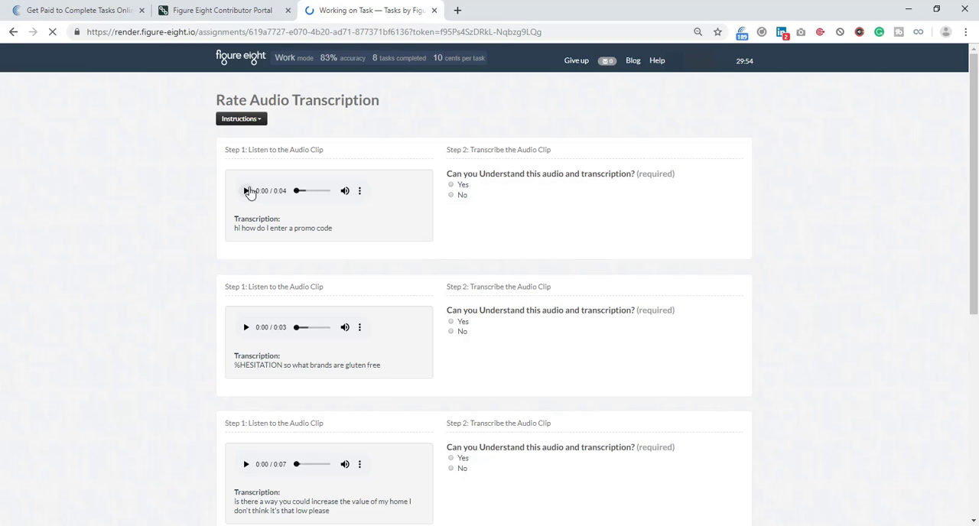
# Play the promo code clip and rate it understandable, non-native speaker, Polite, matching the Retail Online topic, without transcription errors.
pyautogui.click(246, 190)
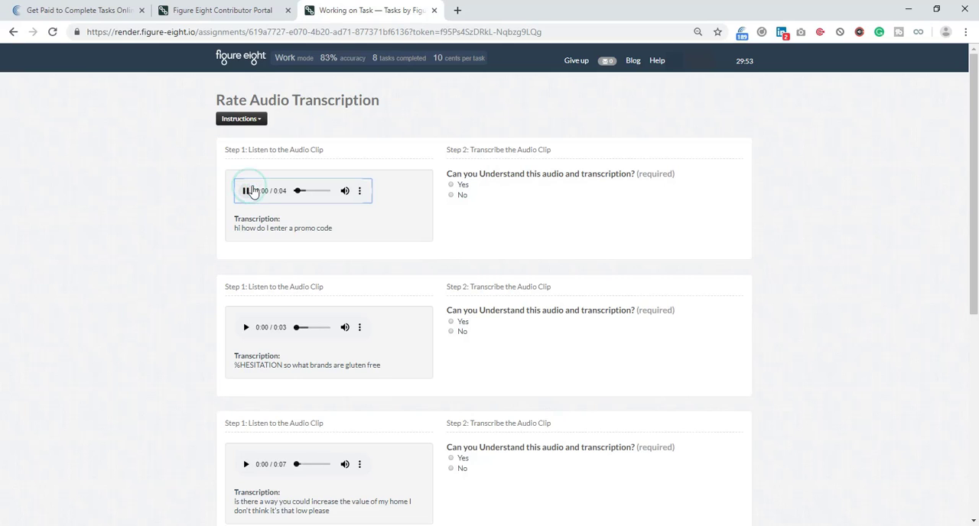
pyautogui.click(451, 185)
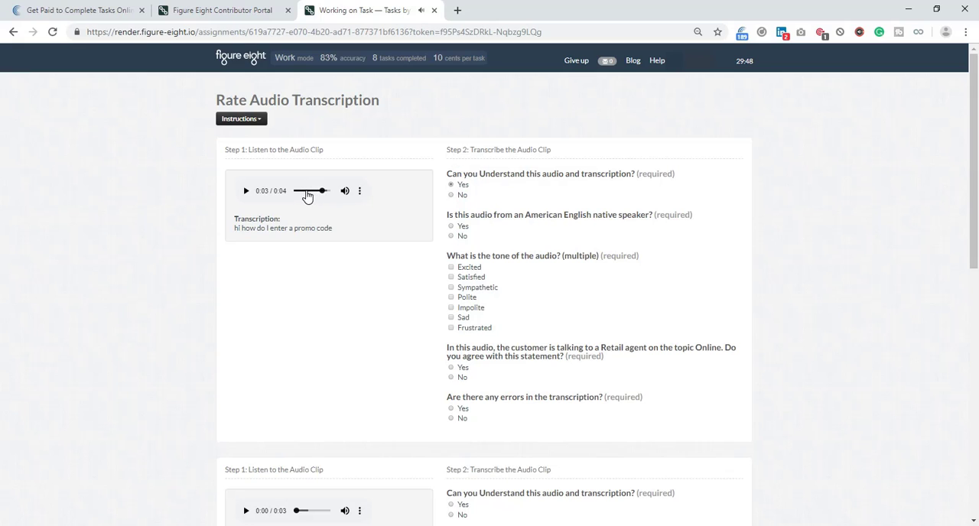
pyautogui.click(312, 193)
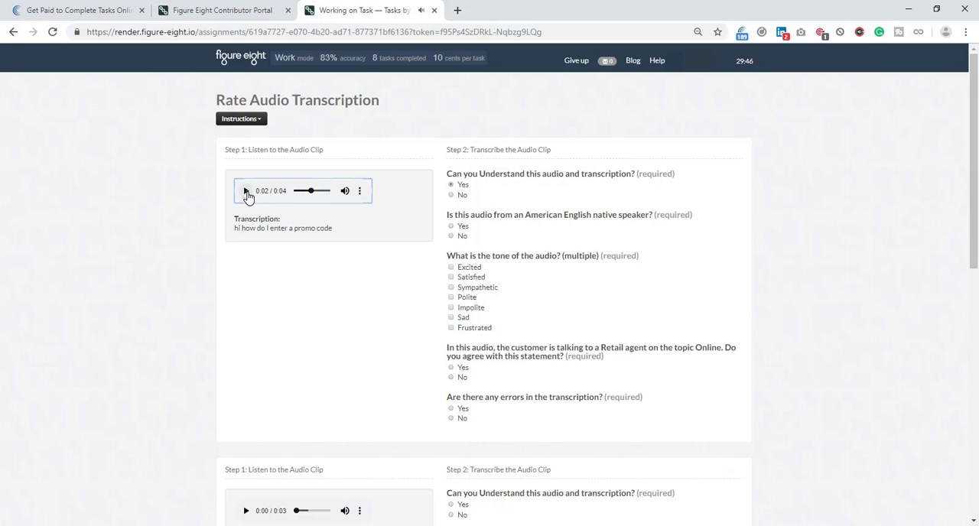
pyautogui.click(246, 192)
pyautogui.click(462, 237)
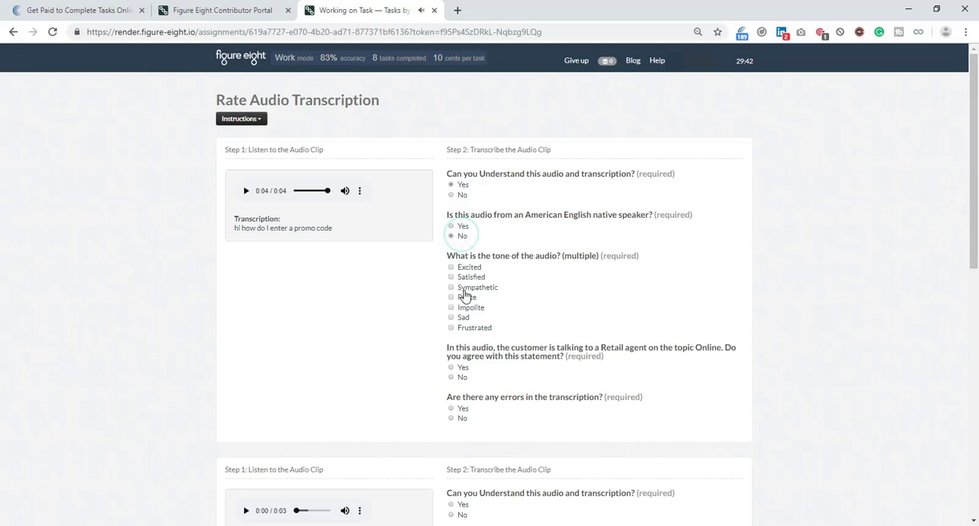
pyautogui.click(462, 298)
pyautogui.click(461, 368)
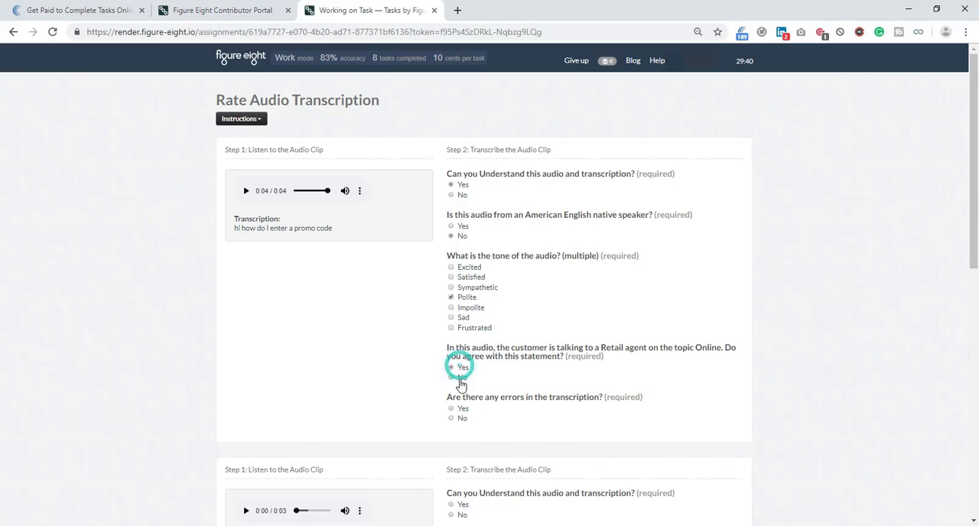
pyautogui.click(461, 419)
# Play the gluten free brands clip and rate it understandable, non-native speaker, Polite, matching the Retail Grocery & Food topic, without transcription errors.
pyautogui.scroll(-3, 378, 339)
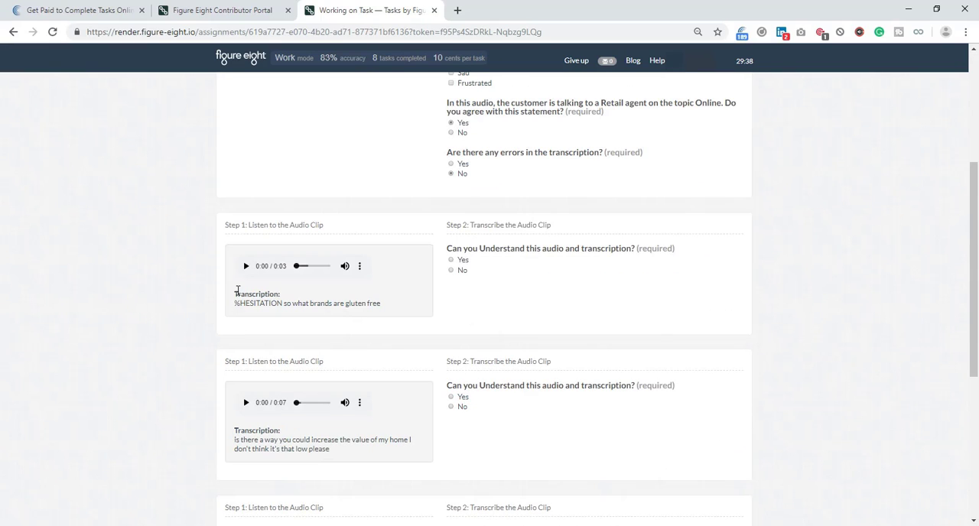
pyautogui.click(246, 266)
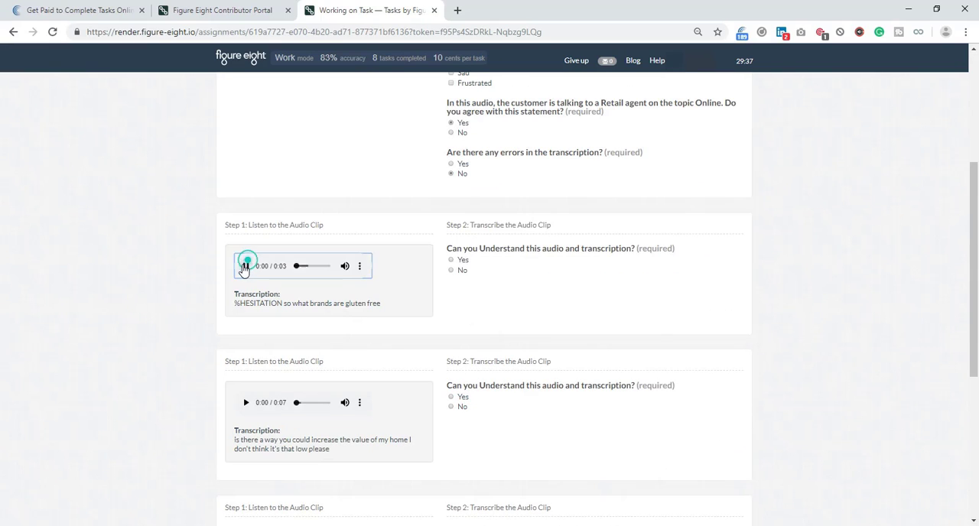
pyautogui.click(465, 259)
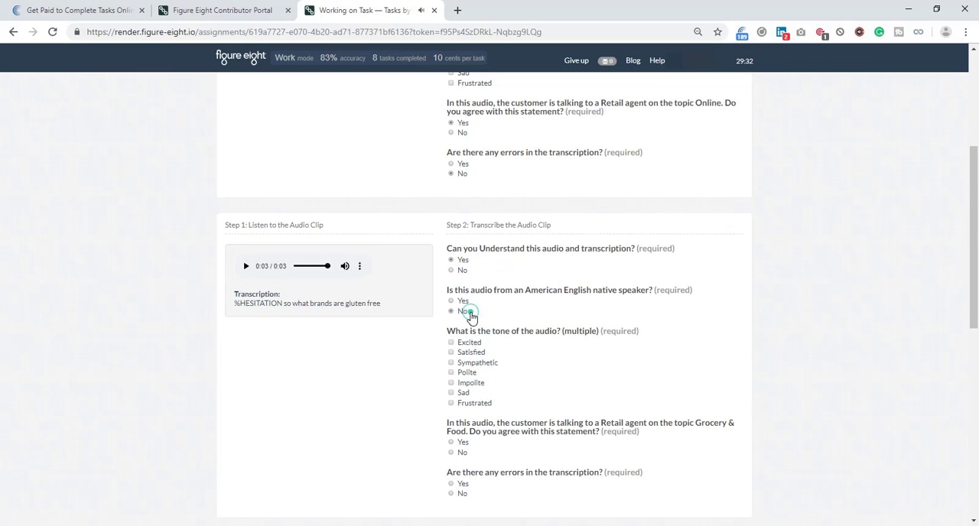
pyautogui.click(468, 373)
pyautogui.scroll(-2, 465, 306)
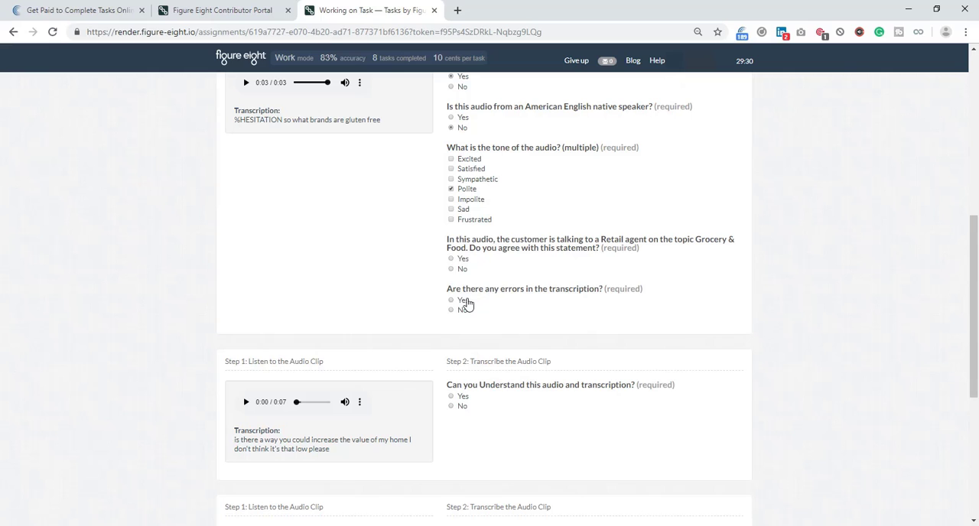
pyautogui.click(463, 260)
pyautogui.click(462, 310)
# Play the home value clip and rate it understandable, non-native speaker, Polite, matching the Banking HELOC topic, without transcription errors.
pyautogui.scroll(-2, 419, 321)
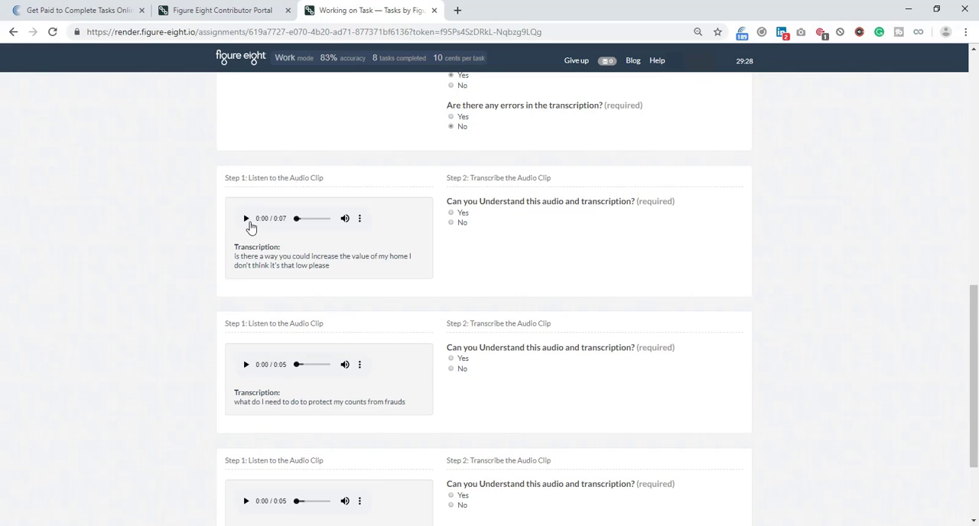
pyautogui.click(246, 220)
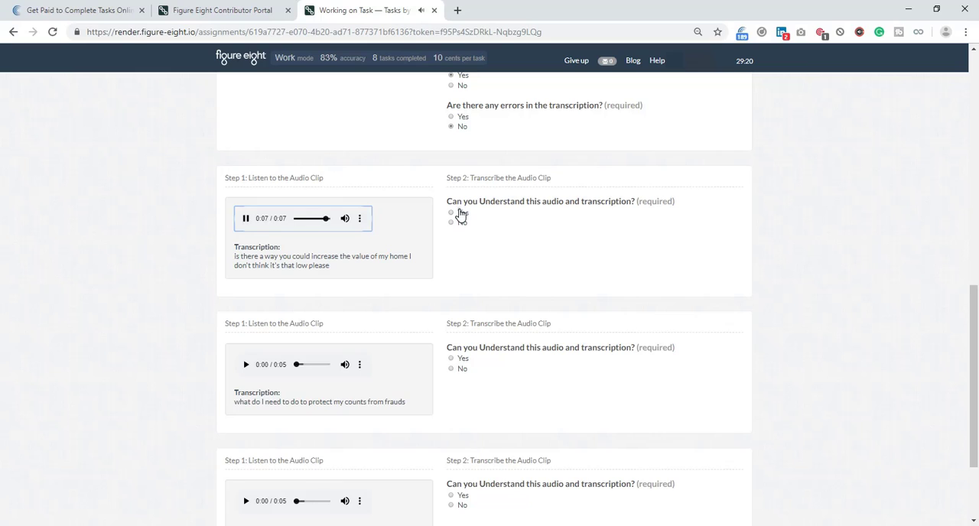
pyautogui.click(461, 215)
pyautogui.click(462, 264)
pyautogui.click(464, 325)
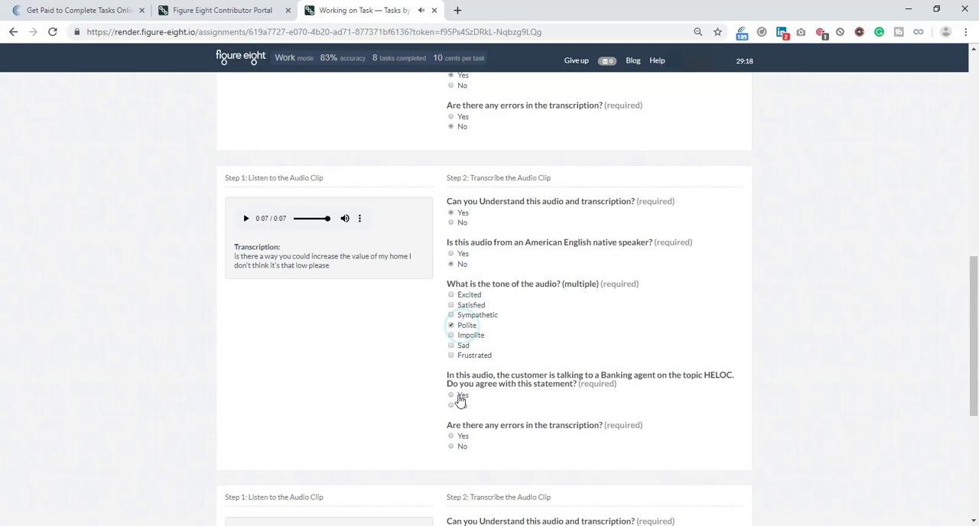
pyautogui.click(461, 397)
pyautogui.scroll(-1, 395, 300)
pyautogui.scroll(-1, 395, 296)
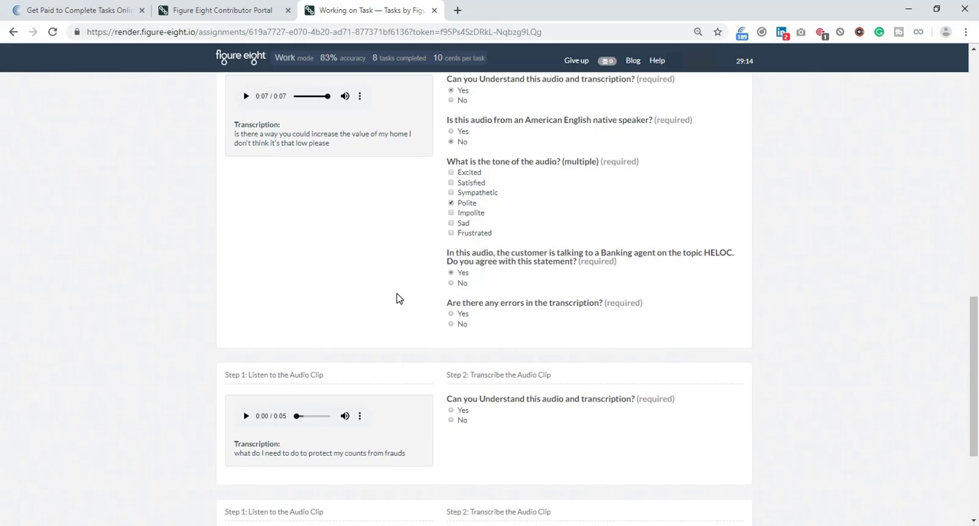
pyautogui.click(462, 324)
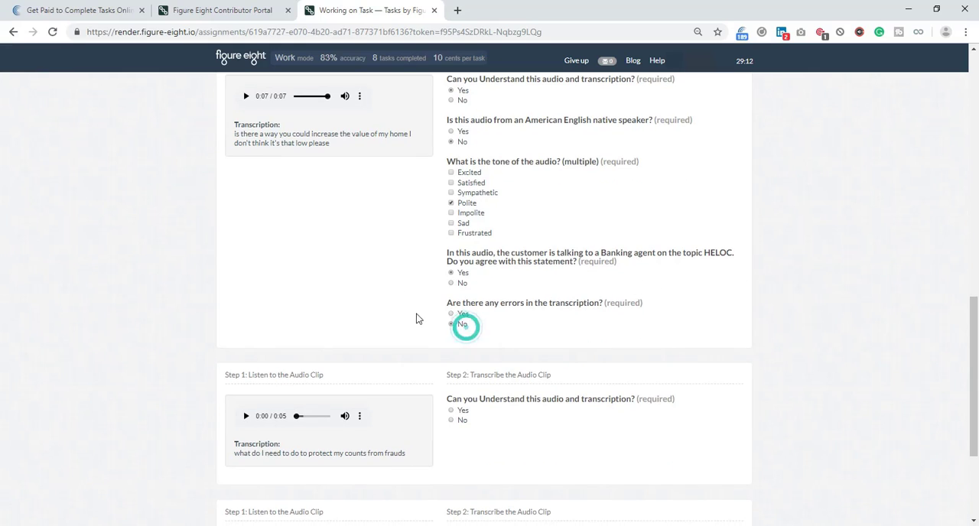
# Play the fraud protection clip and rate it understandable, native speaker, Polite, matching the Banking Checking Account topic, without transcription errors.
pyautogui.scroll(-2, 417, 319)
pyautogui.click(245, 295)
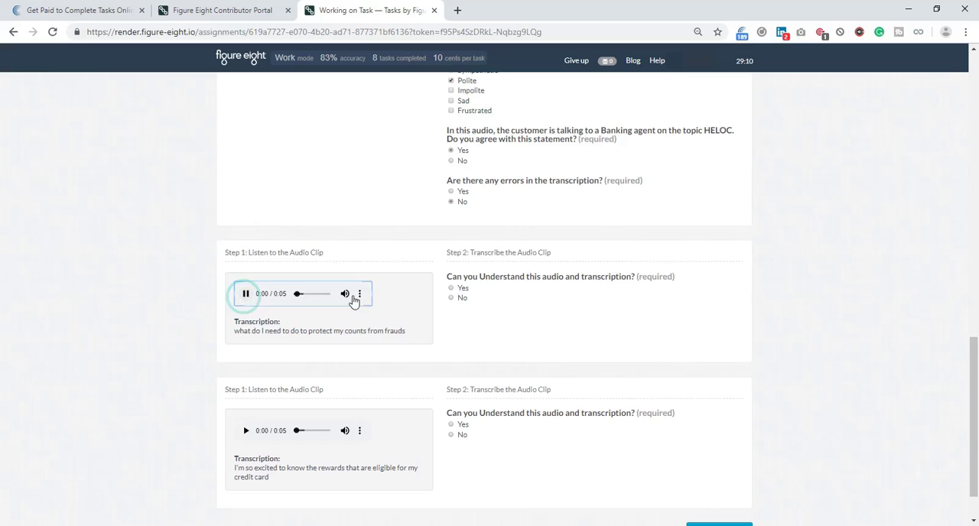
pyautogui.click(461, 288)
pyautogui.click(461, 329)
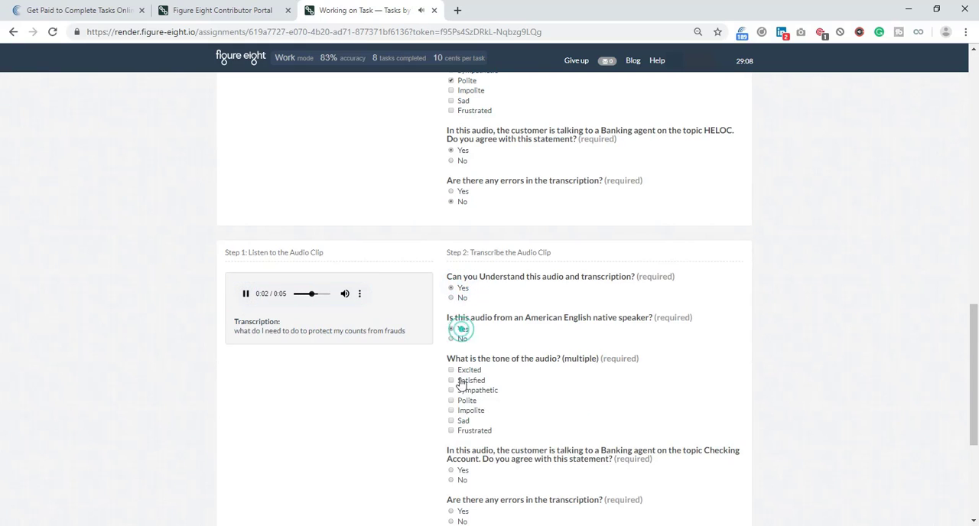
pyautogui.click(465, 400)
pyautogui.scroll(-2, 470, 382)
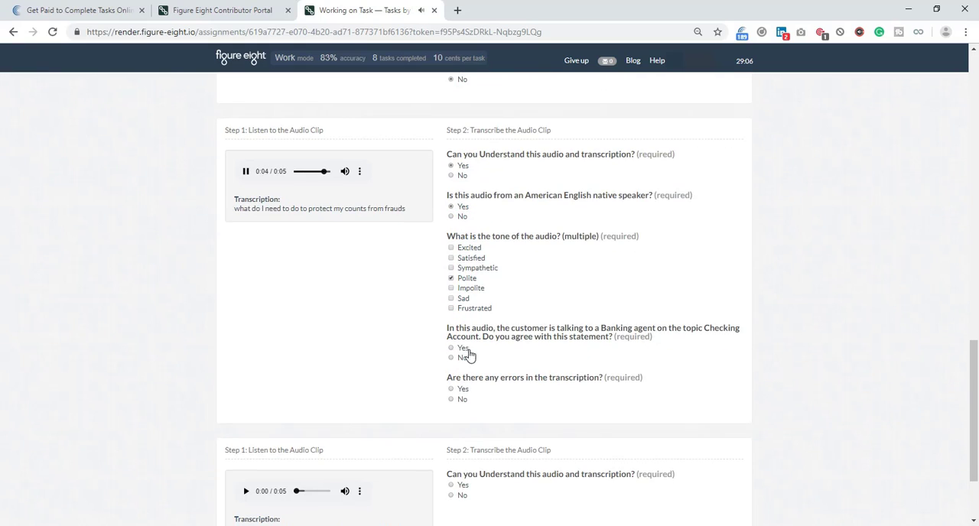
pyautogui.click(462, 348)
pyautogui.click(461, 399)
# Play the credit card rewards clip, rate it understandable, non-native speaker, Polite, matching the Banking Credit Card topic, without transcription errors, and submit the page.
pyautogui.scroll(-3, 343, 389)
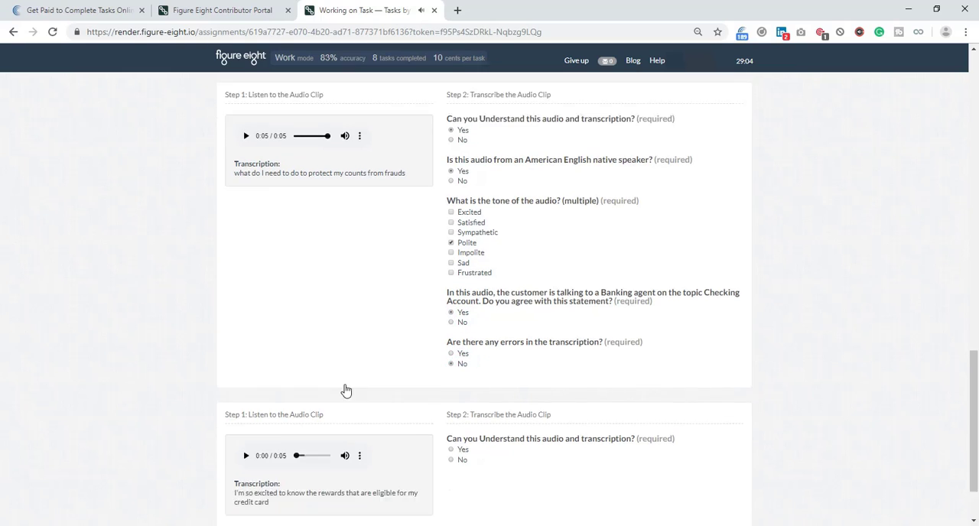
pyautogui.click(246, 374)
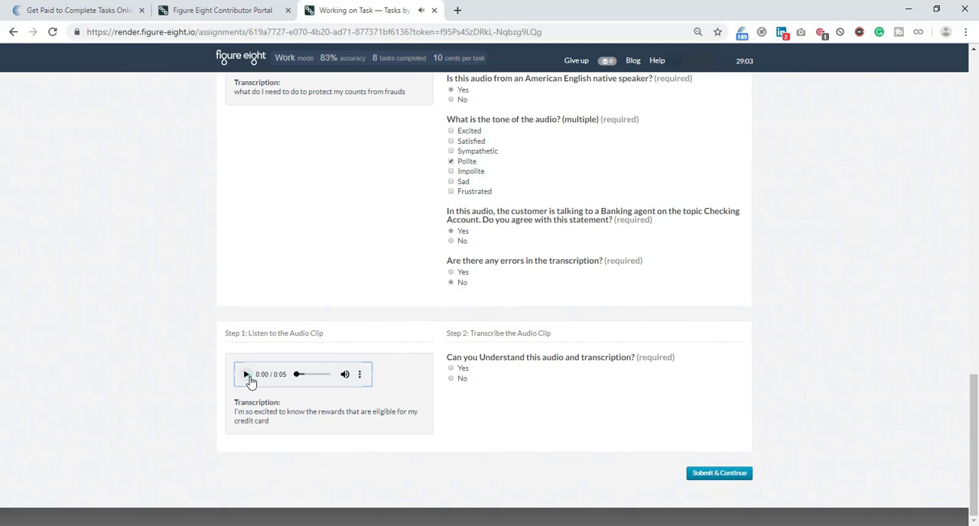
pyautogui.click(463, 370)
pyautogui.click(462, 417)
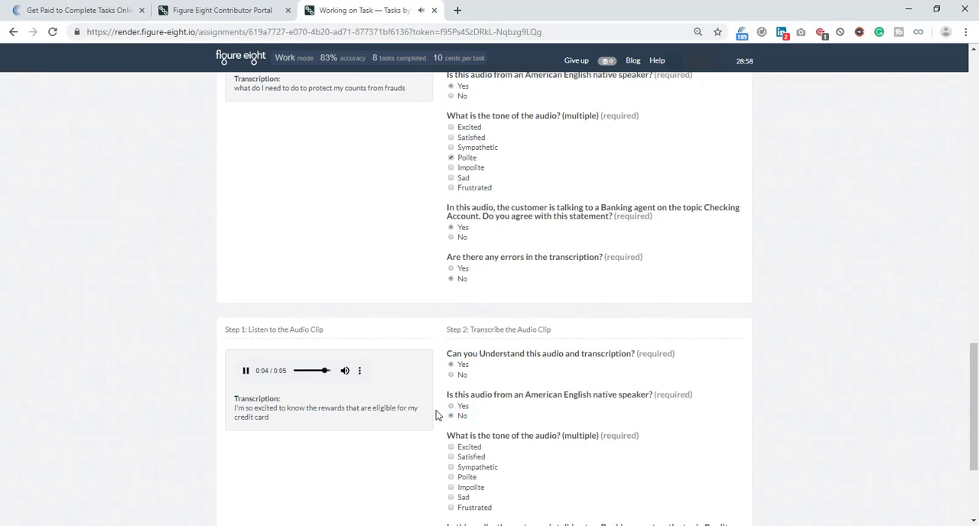
pyautogui.scroll(-3, 437, 413)
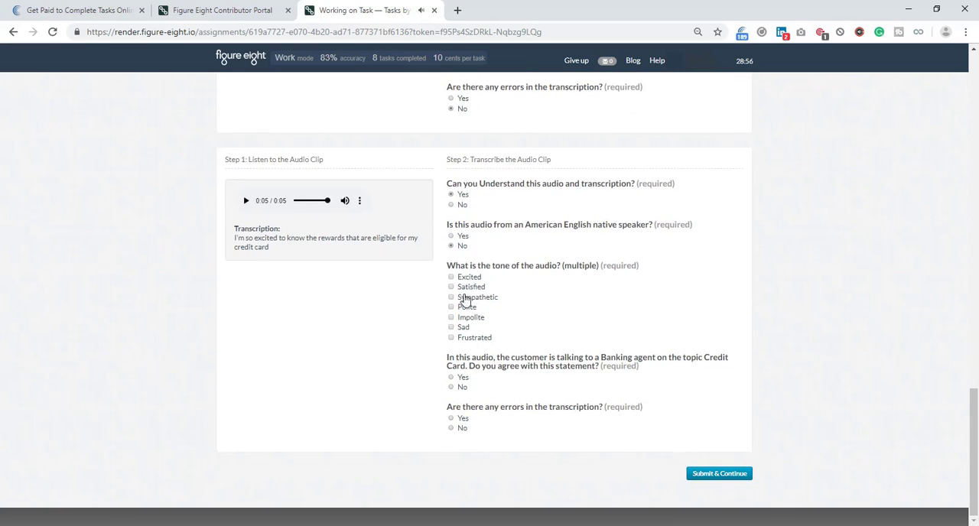
pyautogui.click(246, 200)
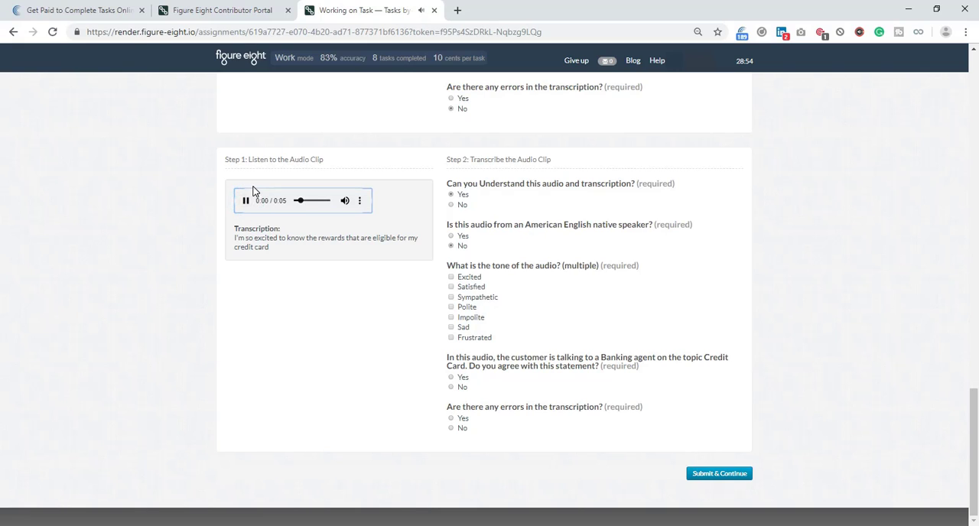
pyautogui.click(462, 307)
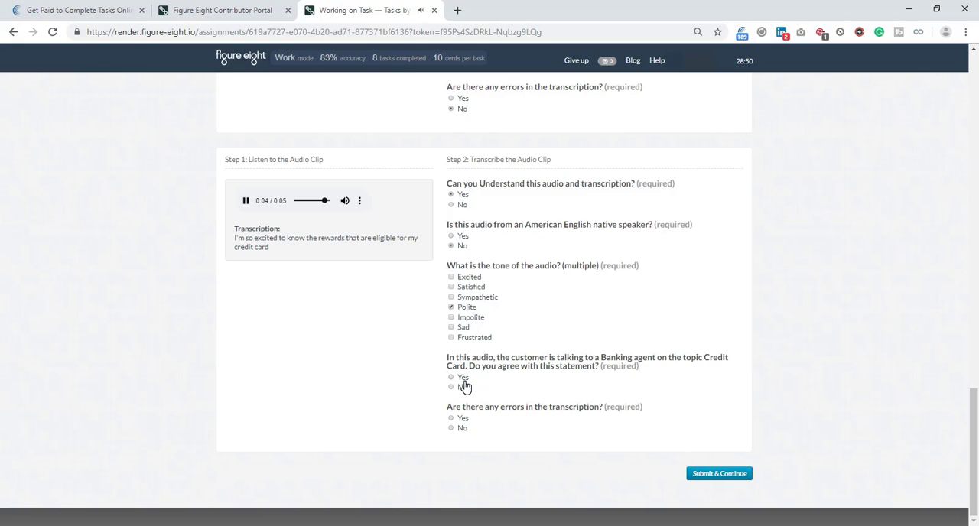
pyautogui.click(461, 377)
pyautogui.click(459, 428)
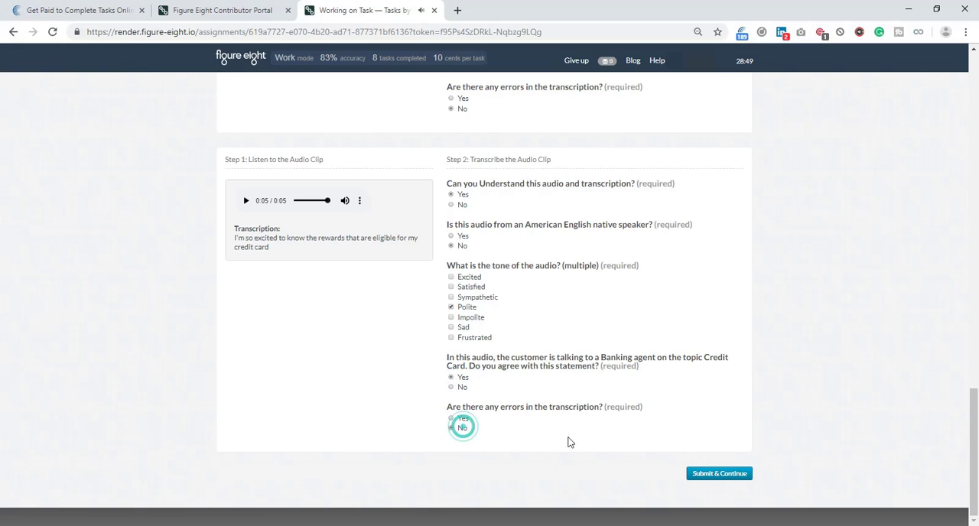
pyautogui.click(703, 475)
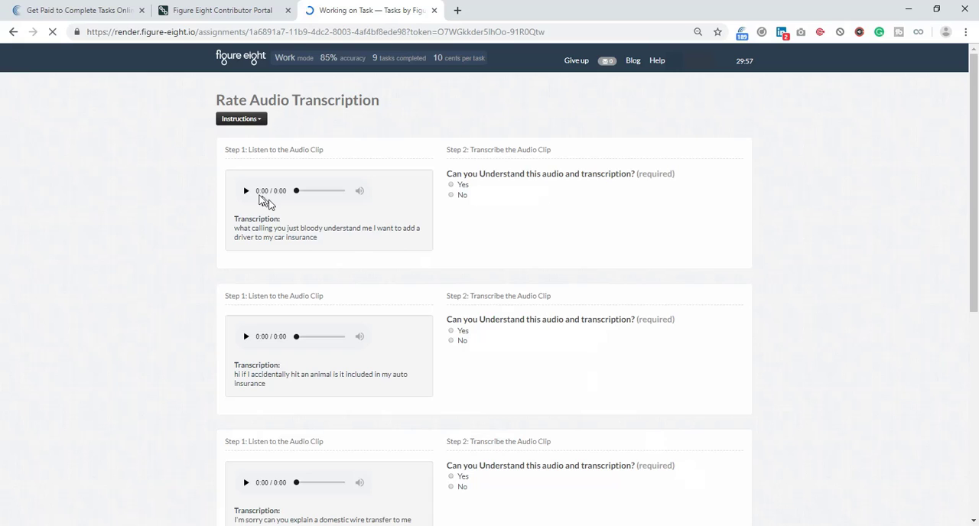
# Play the add-a-driver car insurance clip and rate it understandable, non-native speaker, Impolite, matching the Insurance Auto topic, without transcription errors.
pyautogui.click(246, 191)
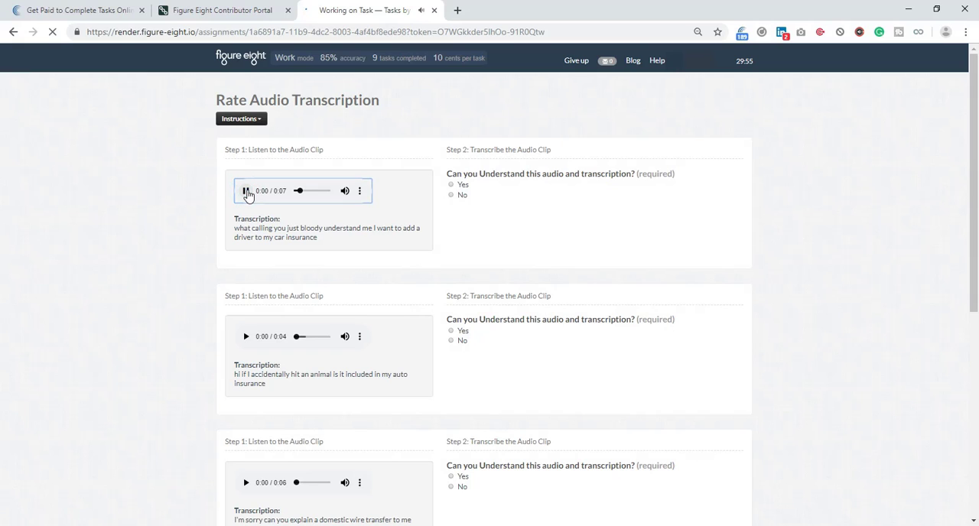
pyautogui.click(246, 191)
pyautogui.click(472, 186)
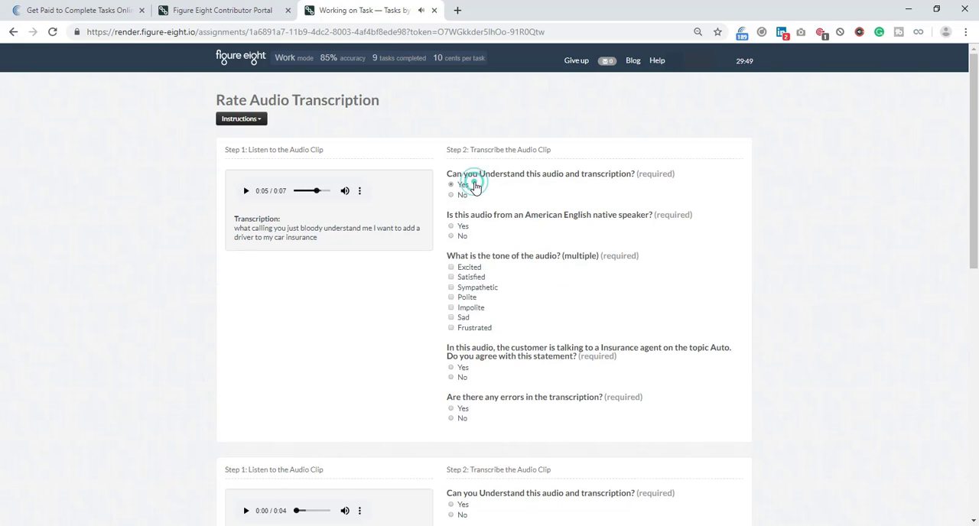
pyautogui.click(468, 236)
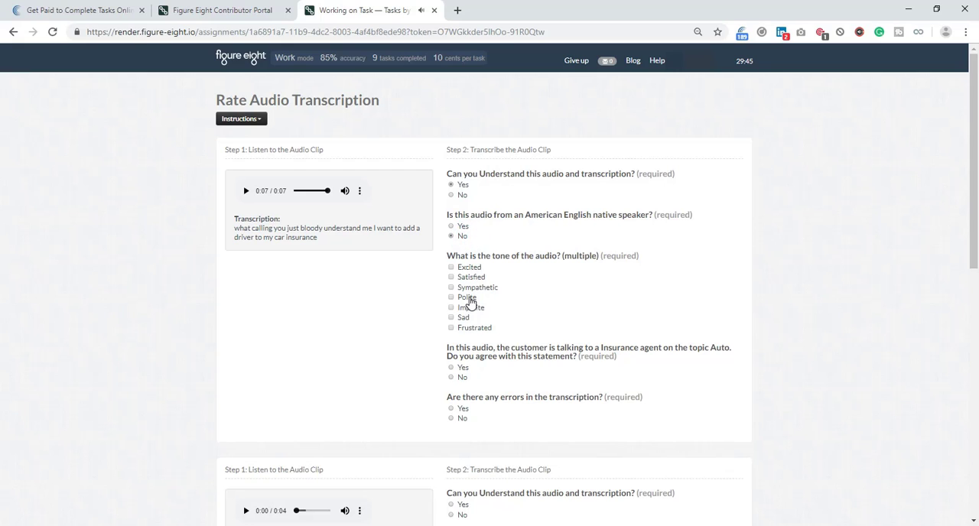
pyautogui.click(468, 308)
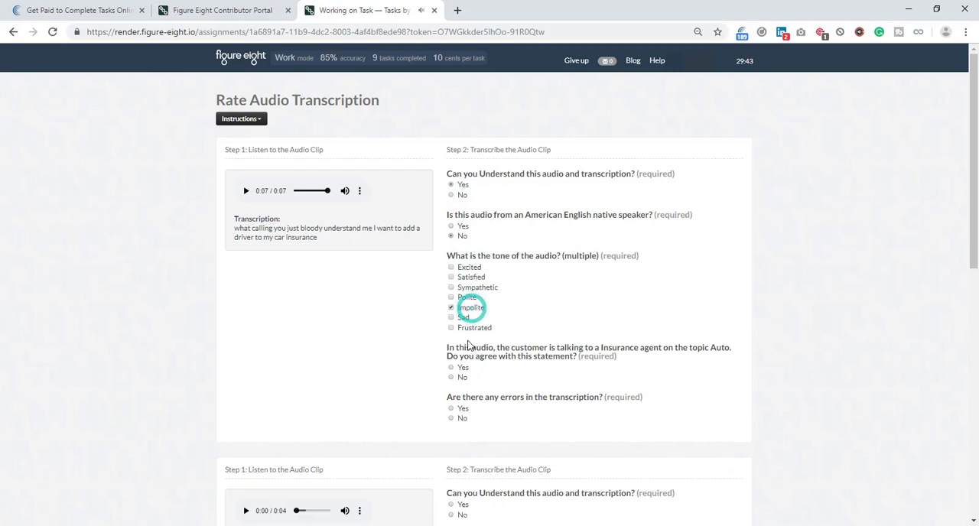
pyautogui.click(463, 372)
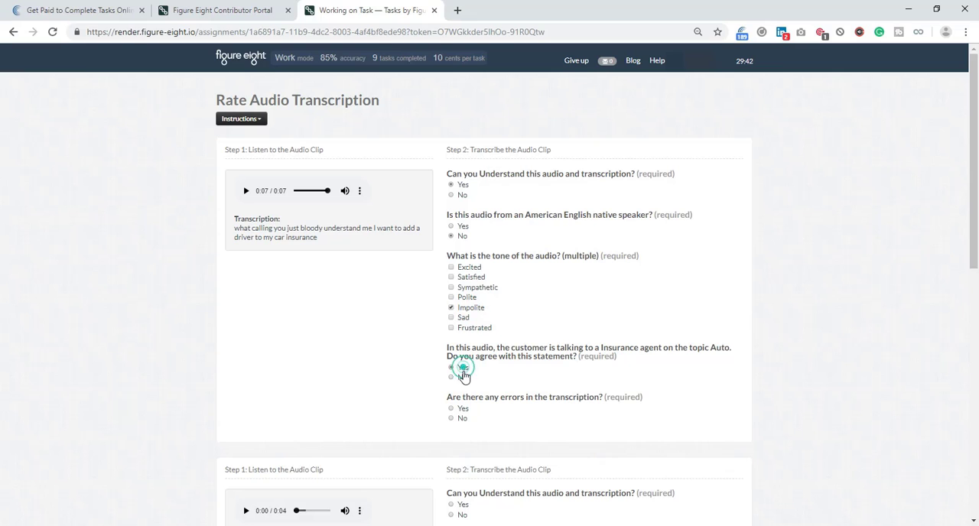
pyautogui.click(461, 419)
# Play the accidentally hit animal clip and rate it understandable, non-native speaker, Polite, matching the Insurance Auto topic, without transcription errors.
pyautogui.scroll(-1, 396, 336)
pyautogui.scroll(-3, 396, 336)
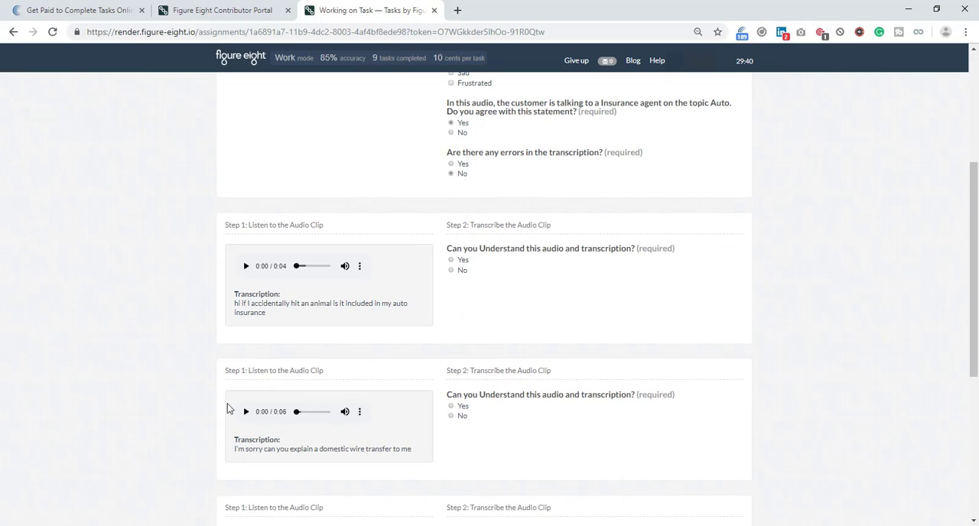
pyautogui.click(245, 266)
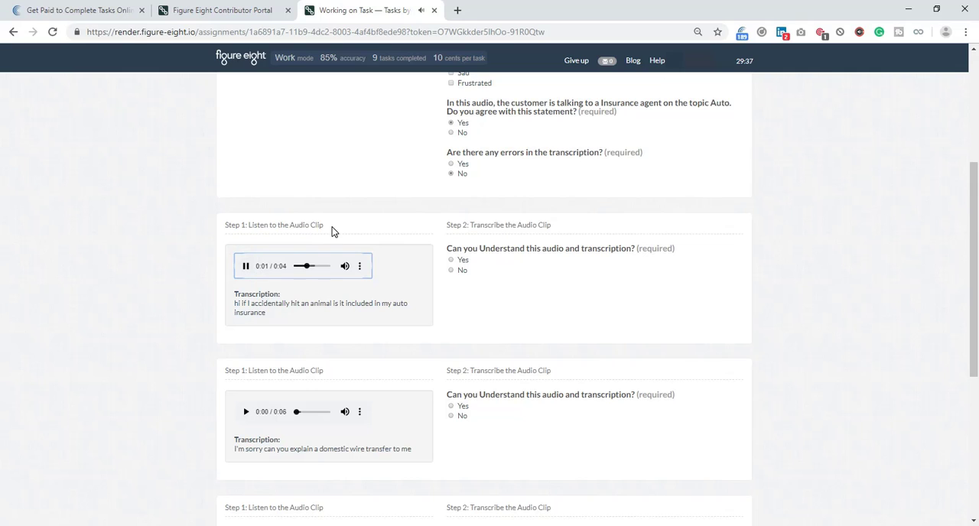
pyautogui.click(463, 260)
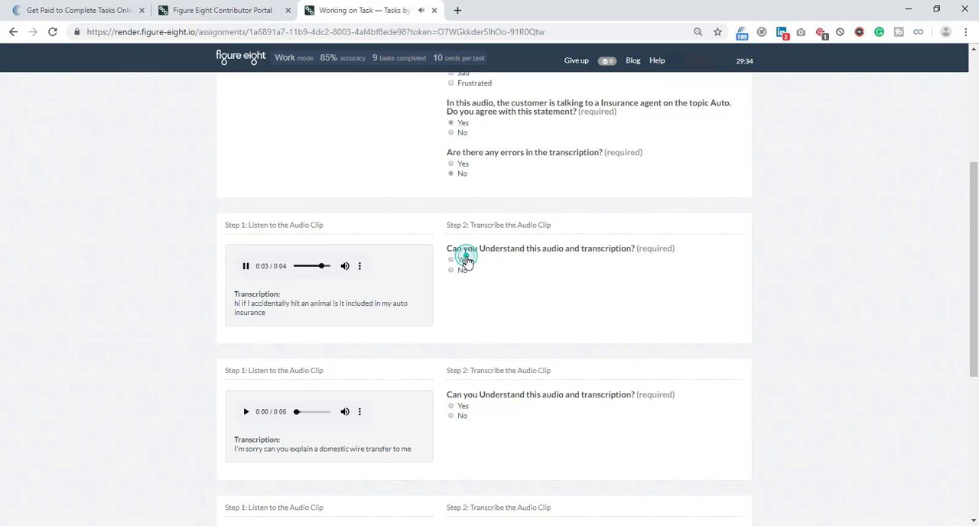
pyautogui.click(462, 310)
pyautogui.click(467, 374)
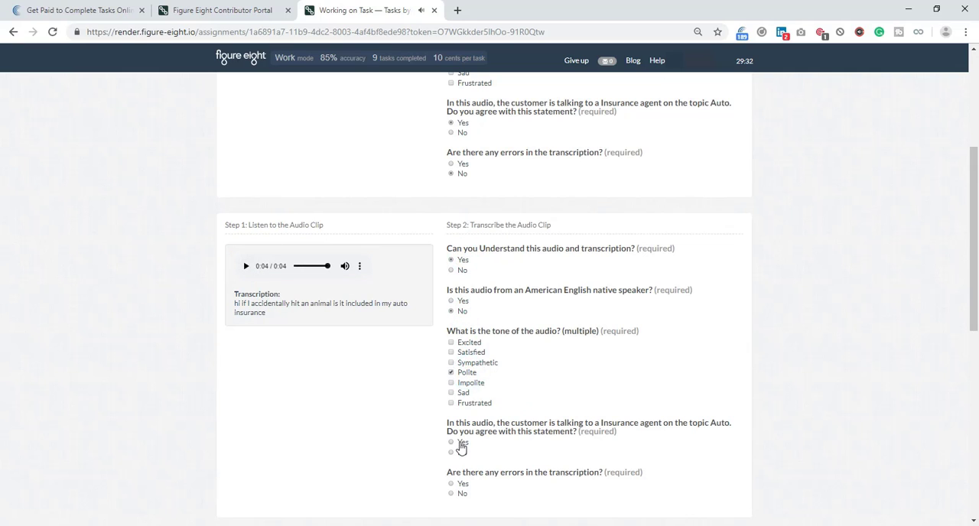
pyautogui.click(461, 443)
pyautogui.click(461, 493)
# Play the domestic wire transfer clip and rate it understandable, non-native speaker, Polite, matching the Banking Checking Account topic, without transcription errors.
pyautogui.scroll(-5, 396, 324)
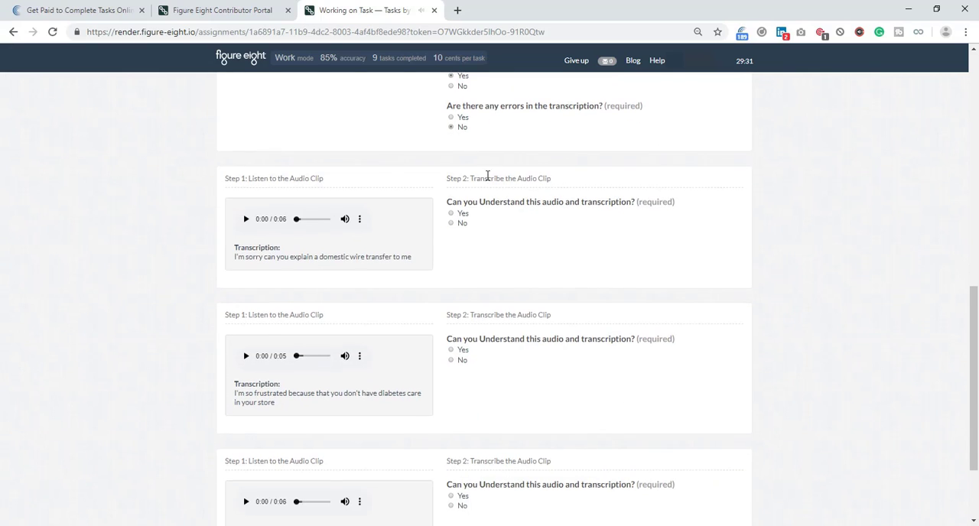
pyautogui.click(245, 219)
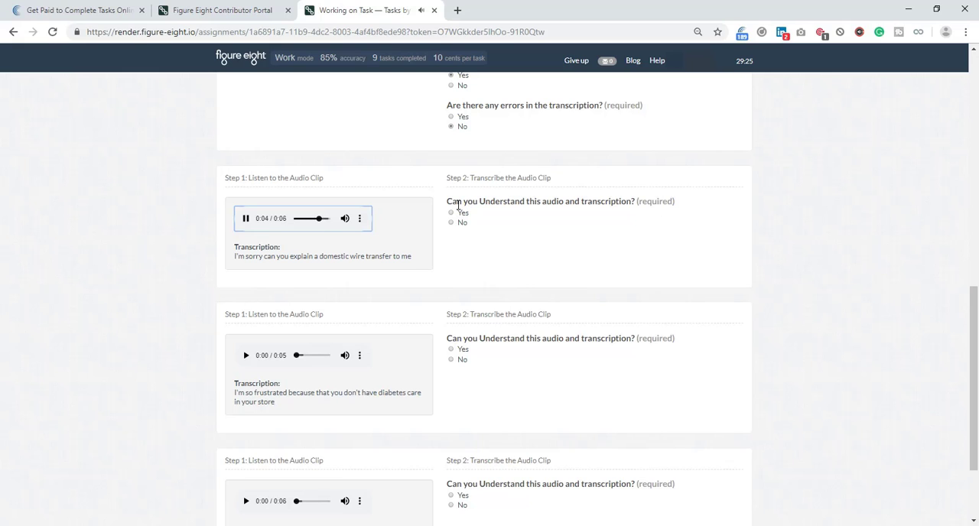
pyautogui.click(459, 213)
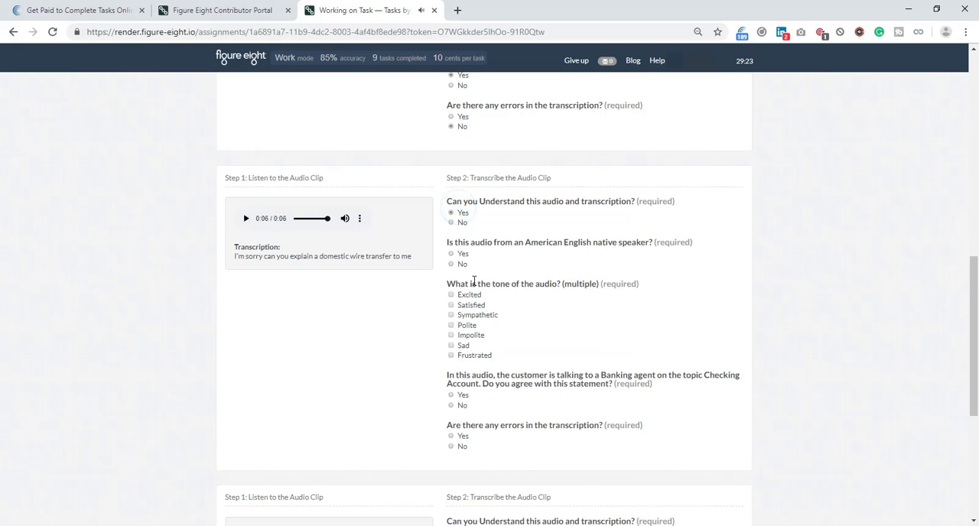
pyautogui.click(461, 266)
pyautogui.click(465, 325)
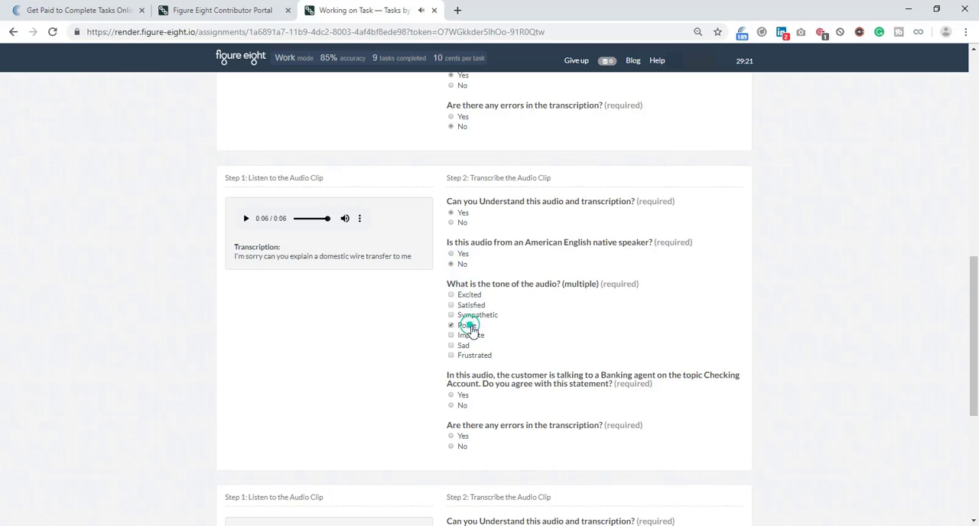
pyautogui.click(462, 396)
pyautogui.click(462, 446)
# Play the diabetes care clip and rate it understandable, non-native speaker, Frustrated, matching the Retail Drug topic, without transcription errors.
pyautogui.scroll(-2, 348, 402)
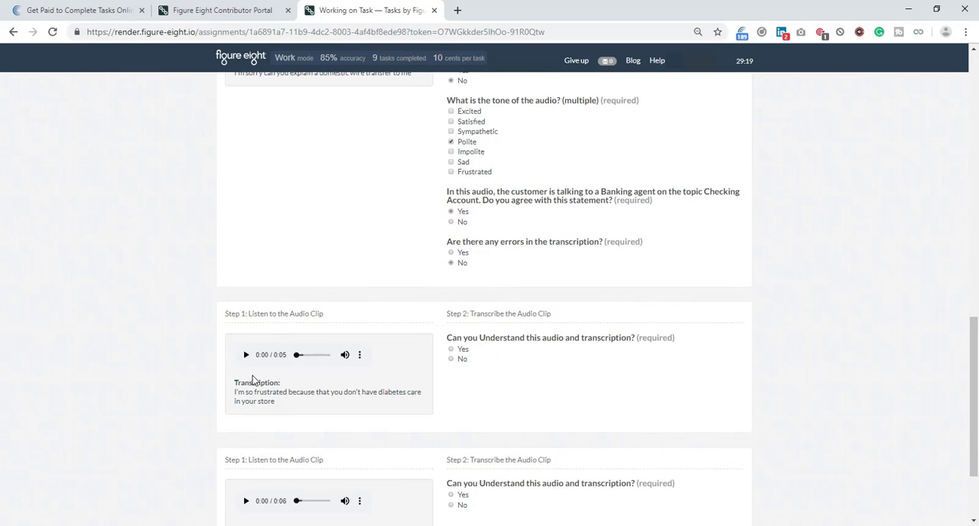
pyautogui.click(245, 357)
pyautogui.click(456, 350)
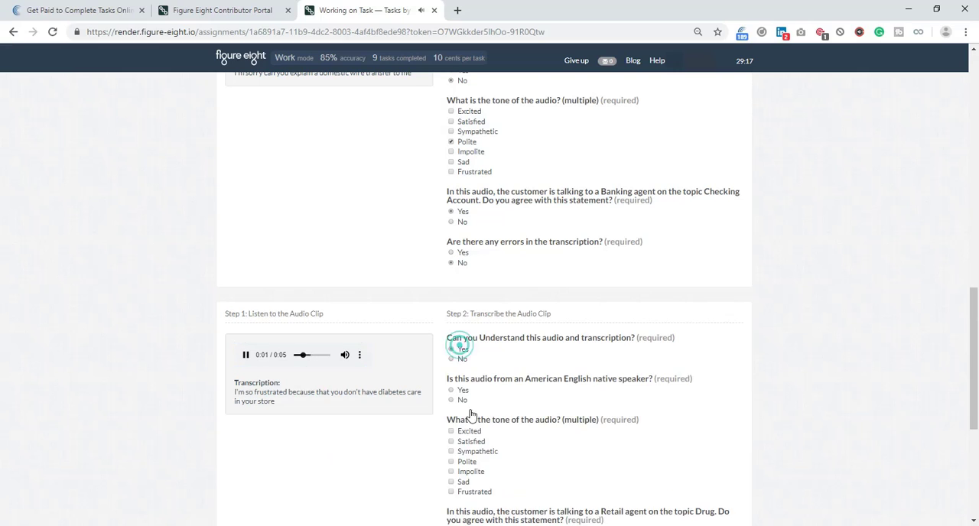
pyautogui.click(461, 400)
pyautogui.click(463, 492)
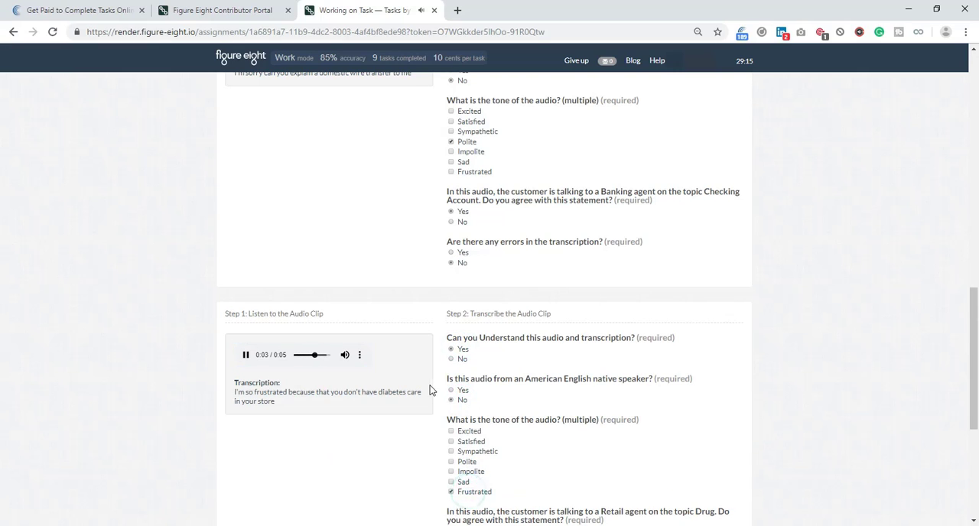
pyautogui.scroll(-2, 435, 388)
pyautogui.click(455, 347)
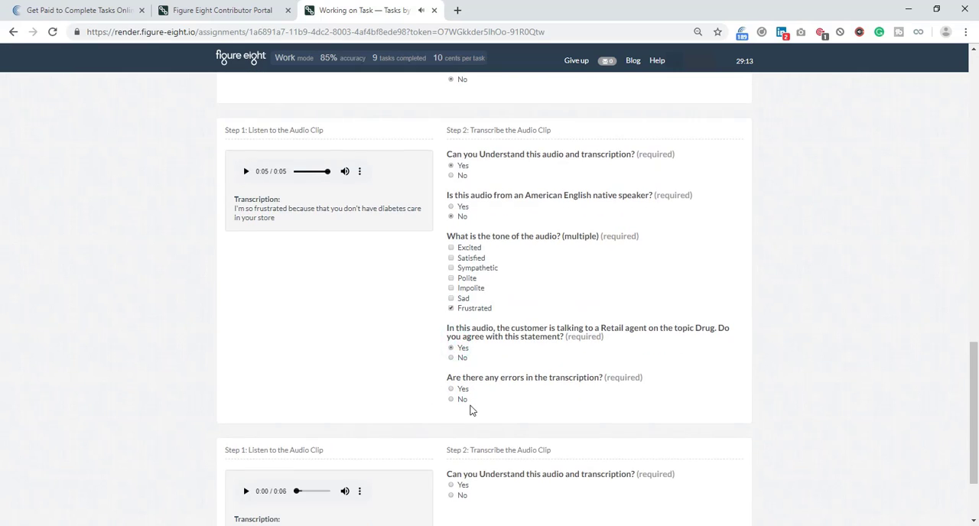
pyautogui.click(466, 403)
# Play the loan cosigner clip, rate it understandable, native speaker, Polite, matching the Banking Checking Account topic, without transcription errors, and submit the page.
pyautogui.scroll(-3, 412, 287)
pyautogui.click(247, 384)
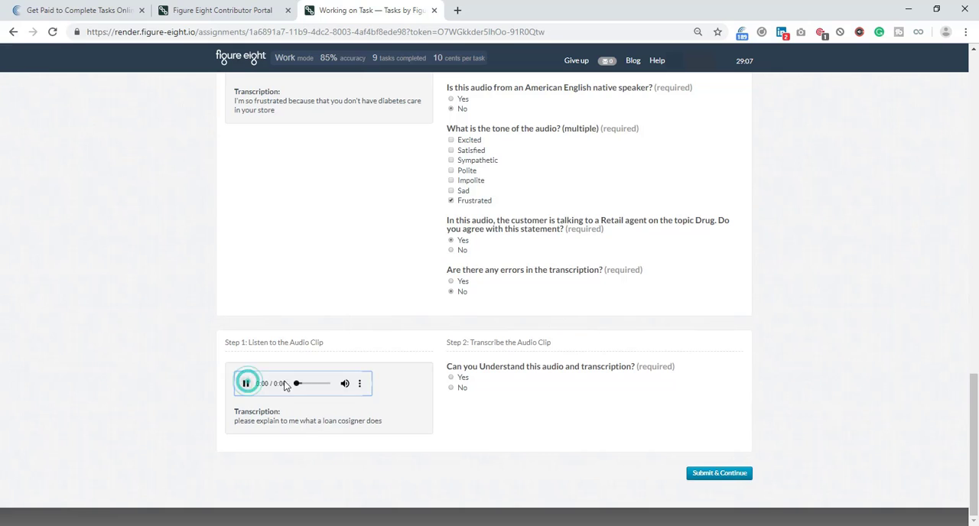
pyautogui.click(456, 380)
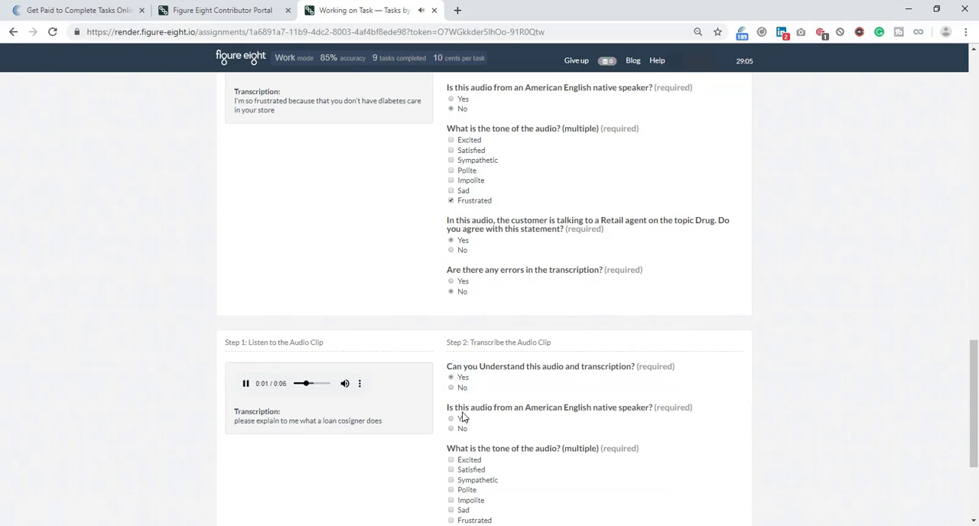
pyautogui.click(457, 419)
pyautogui.scroll(-5, 459, 321)
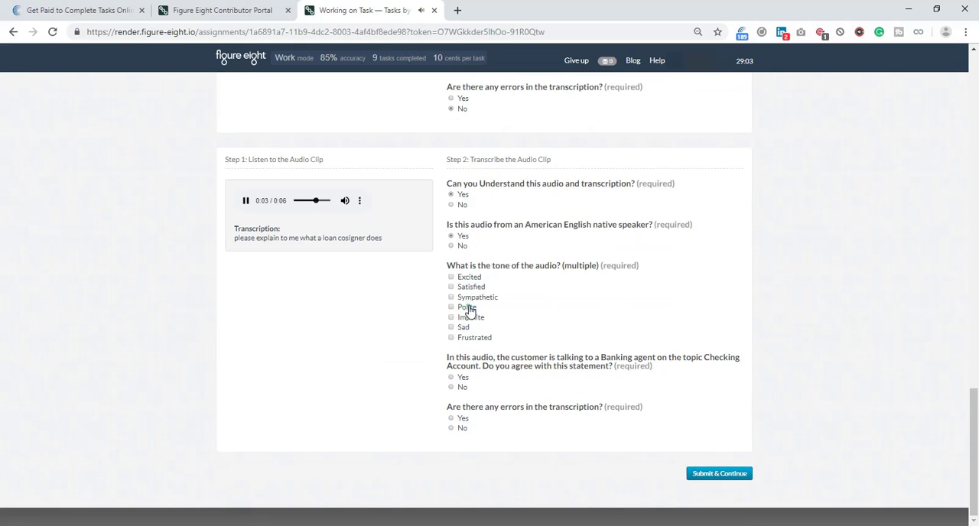
pyautogui.click(463, 307)
pyautogui.click(461, 377)
pyautogui.click(462, 430)
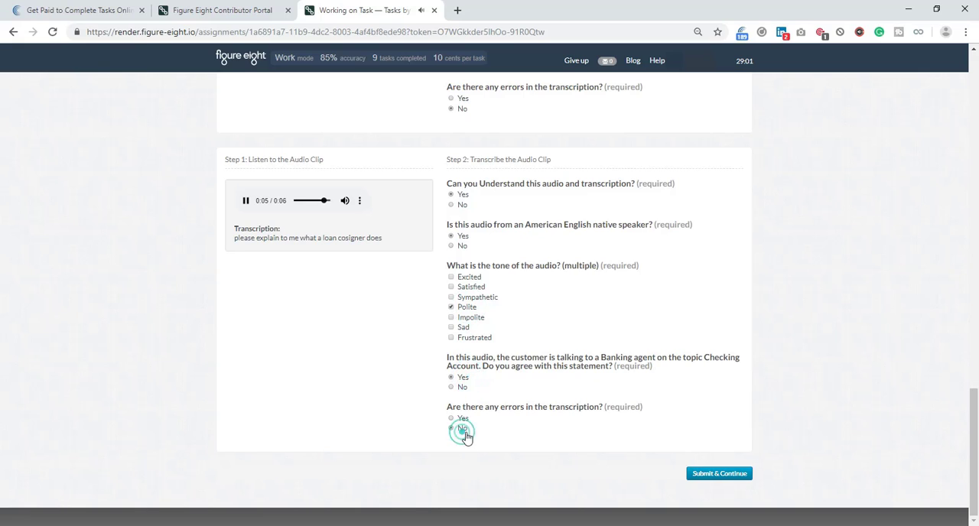
pyautogui.click(720, 475)
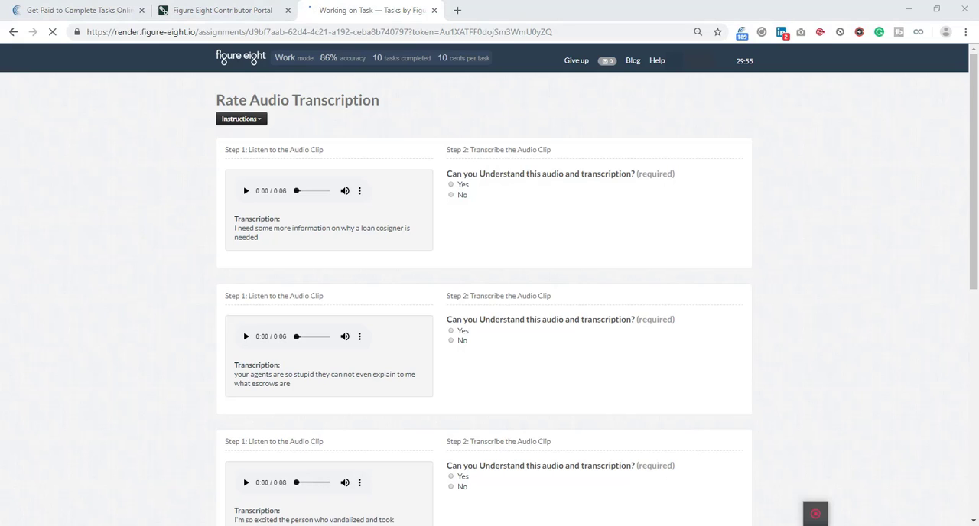
pyautogui.click(818, 521)
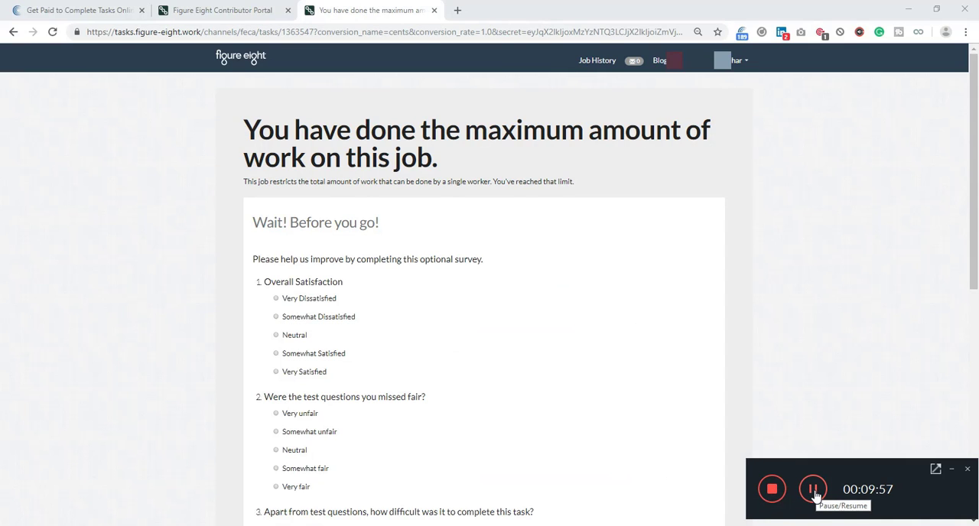
pyautogui.click(815, 494)
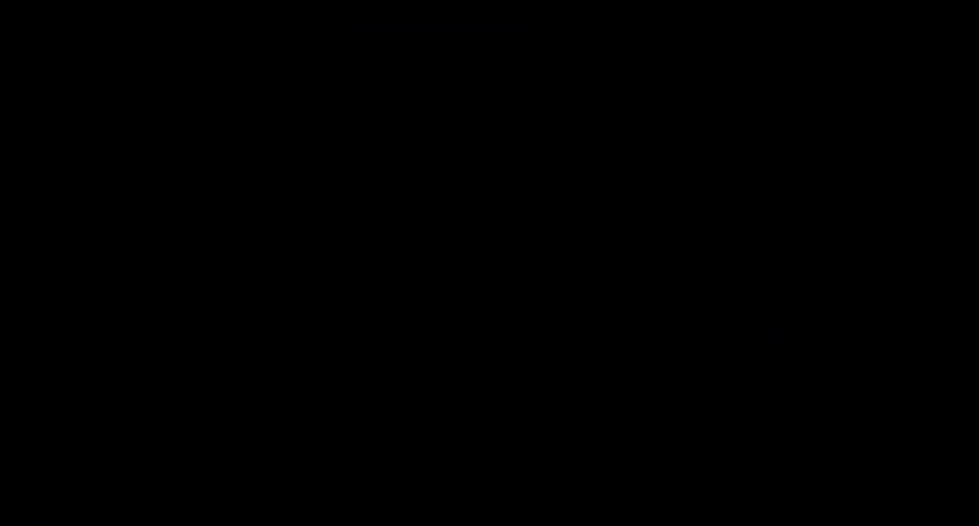